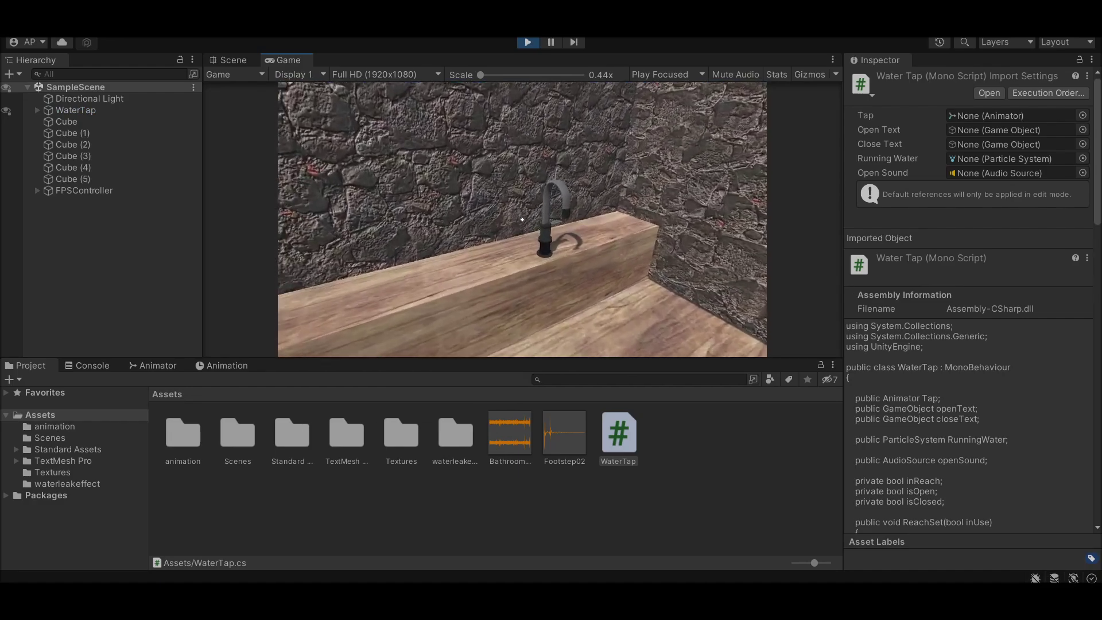
# Step: Walk to the tap in Play mode, turn its water on and off with E, then exit Play mode
pyautogui.press('w')
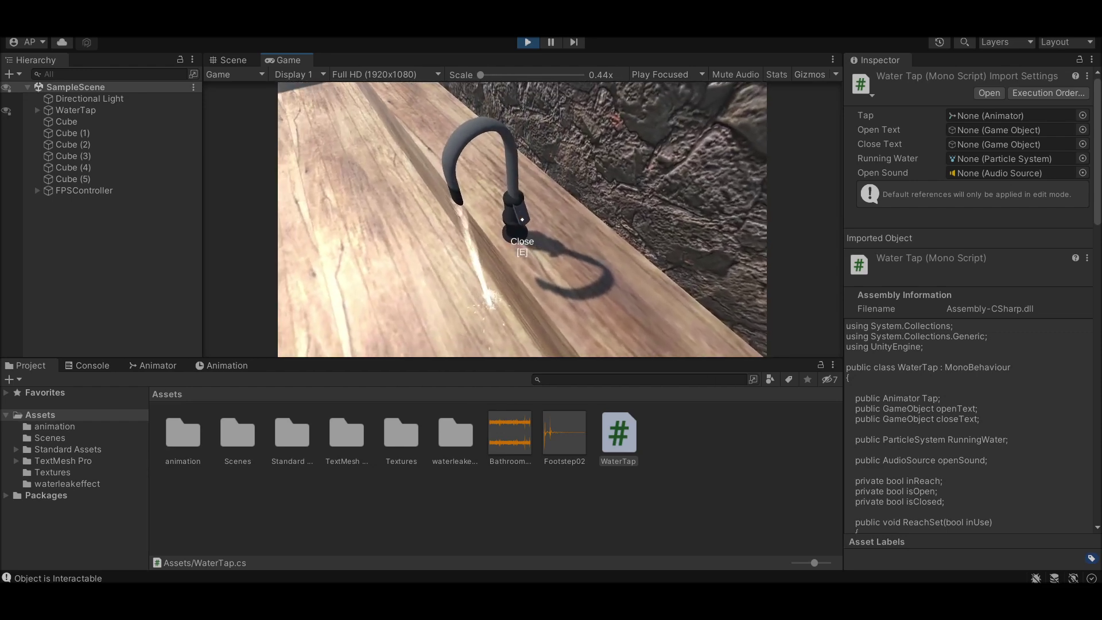
pyautogui.press('e')
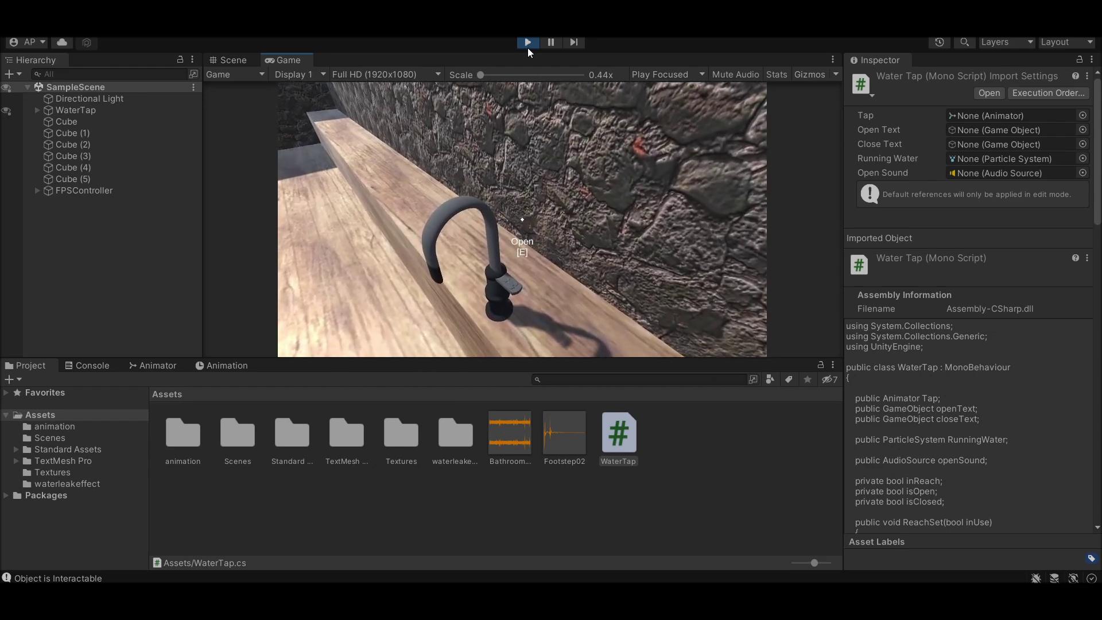
pyautogui.click(528, 41)
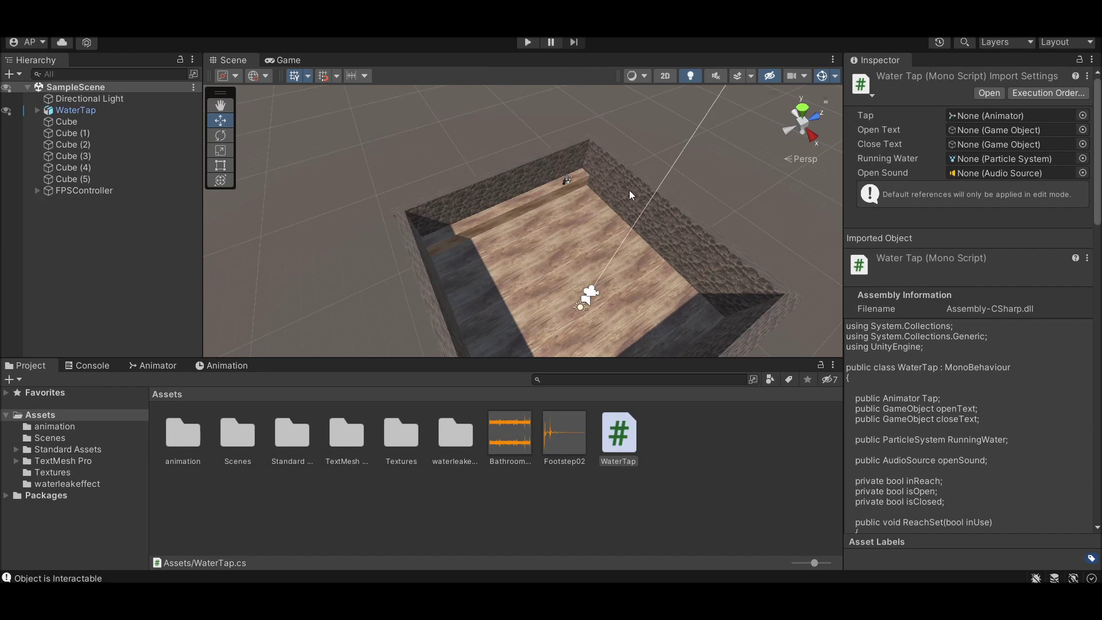
# Step: Zoom and pan the Scene view to centre the room, then select the bathroom faucet sound clip
pyautogui.scroll(4, 629, 190)
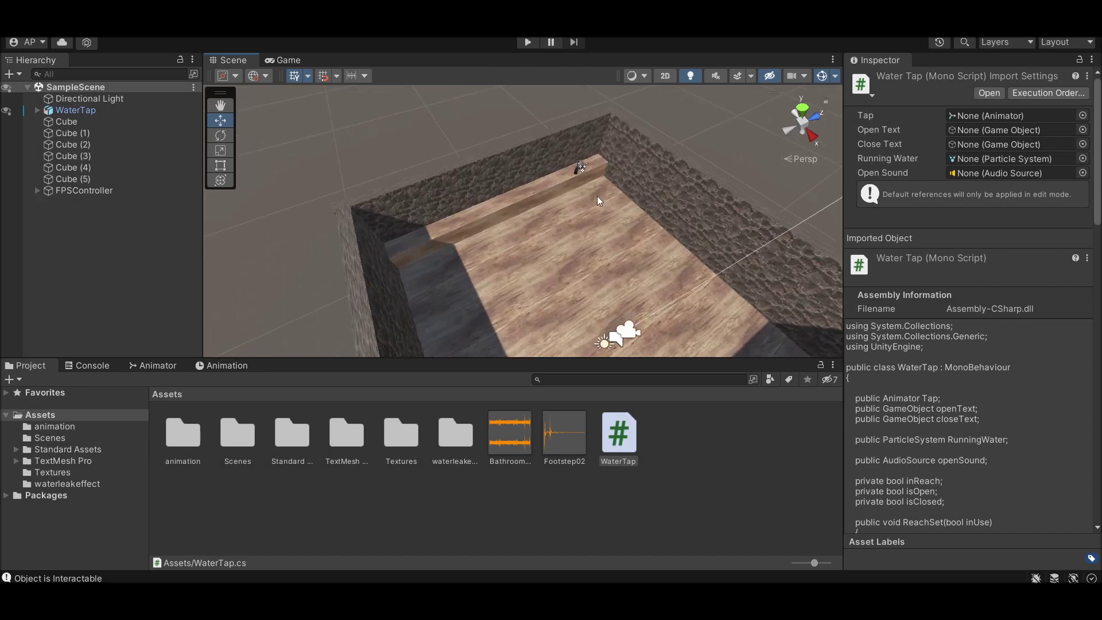
pyautogui.moveTo(597, 195); pyautogui.dragTo(417, 182, button='middle')
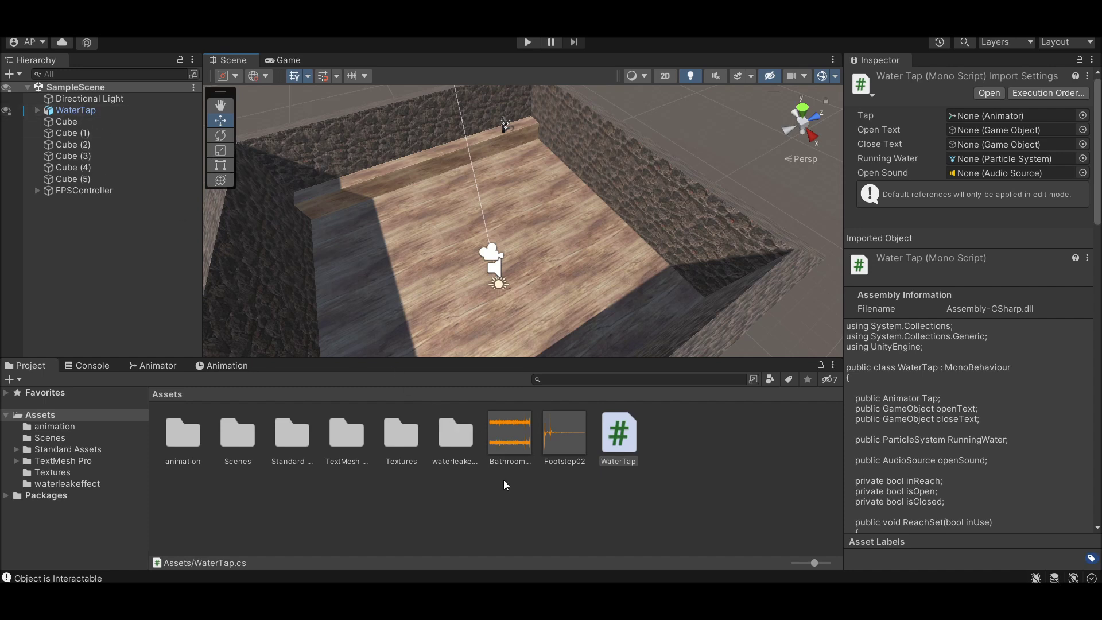
pyautogui.click(507, 439)
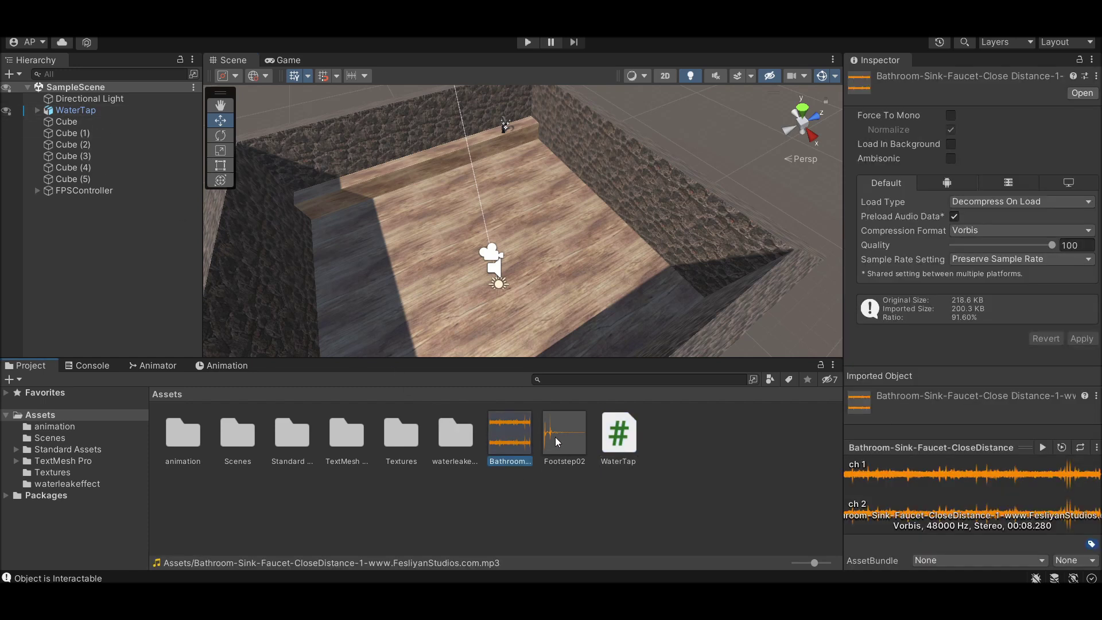
# Step: View the Footstep02 clip, reselect the bathroom faucet clip and play its preview twice
pyautogui.click(555, 442)
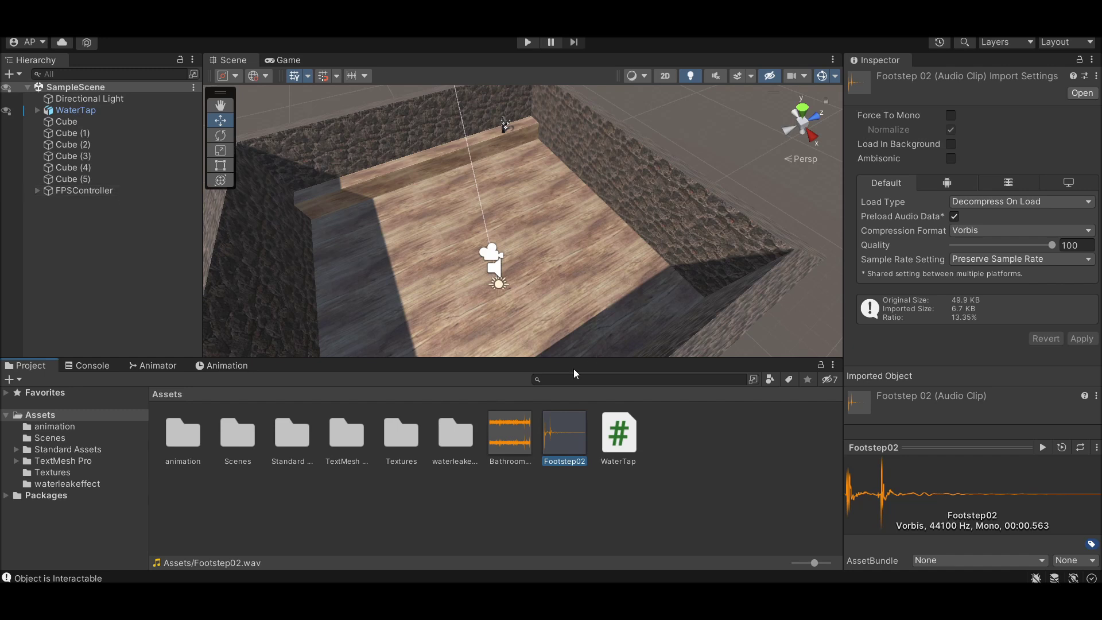
pyautogui.click(512, 439)
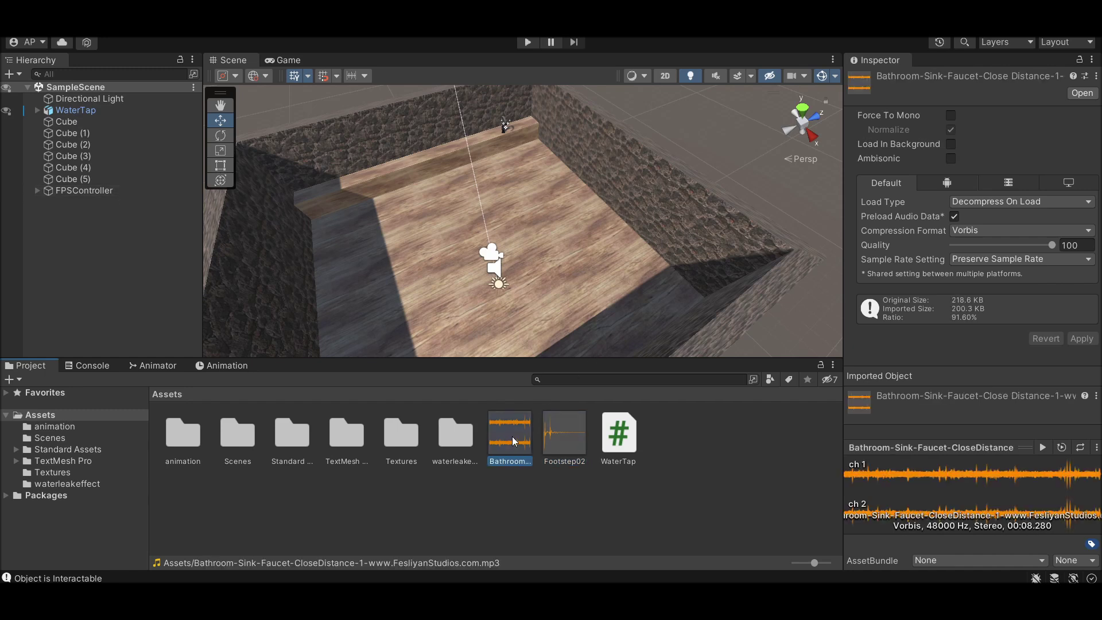
pyautogui.click(1042, 447)
pyautogui.click(1042, 447)
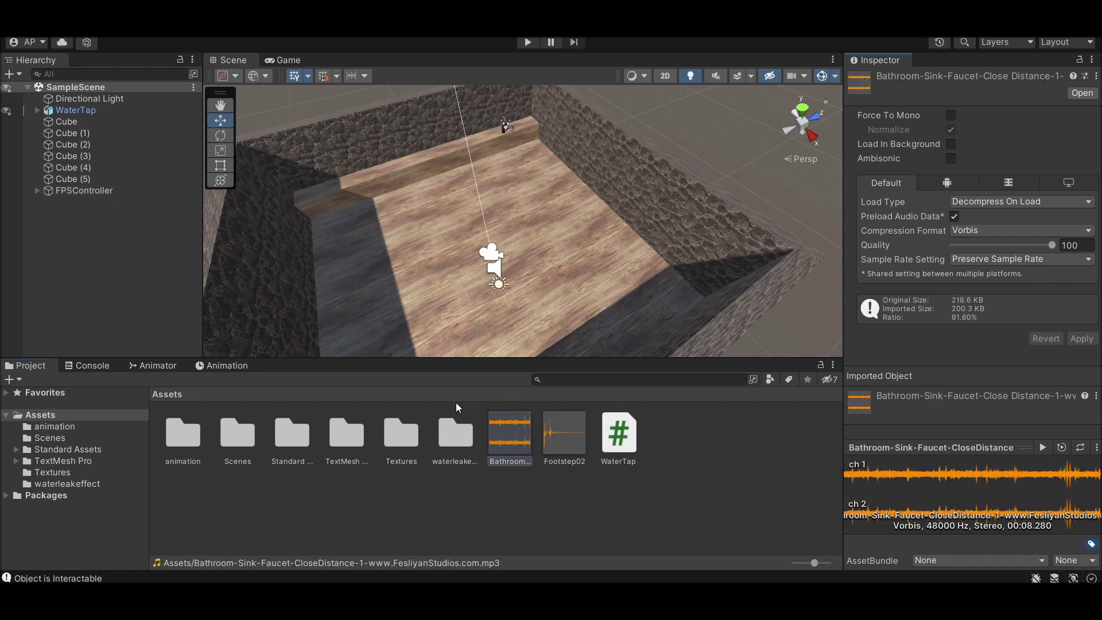
# Step: Open the waterleakeffect folder, clear the hierarchy filter, and inspect the WaterLeak prefab and WaterDropSmall material
pyautogui.doubleClick(452, 442)
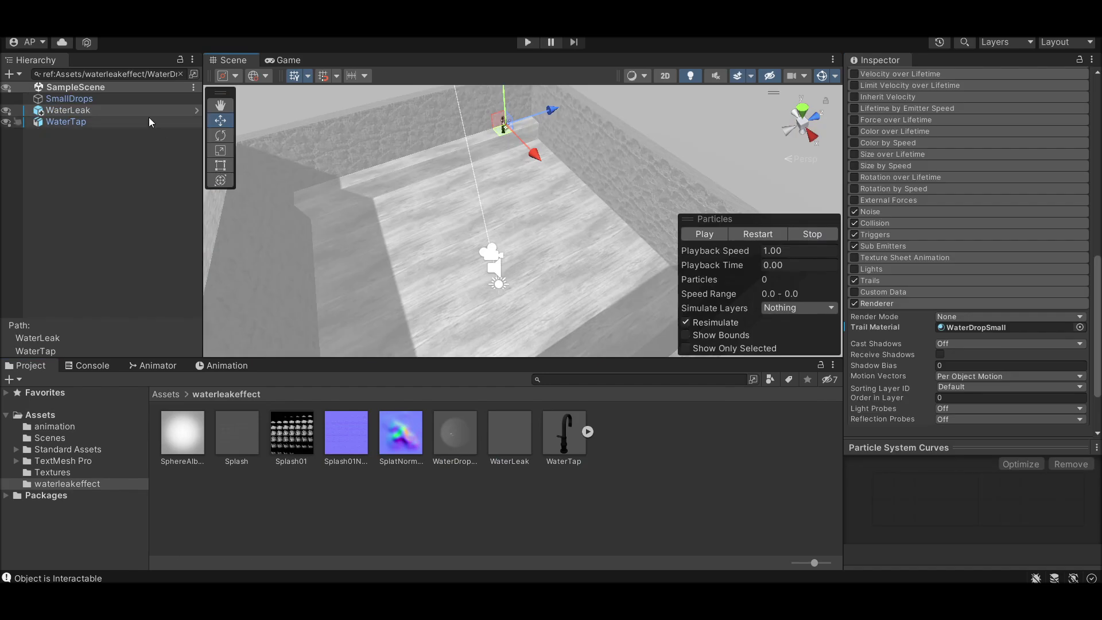
pyautogui.click(179, 74)
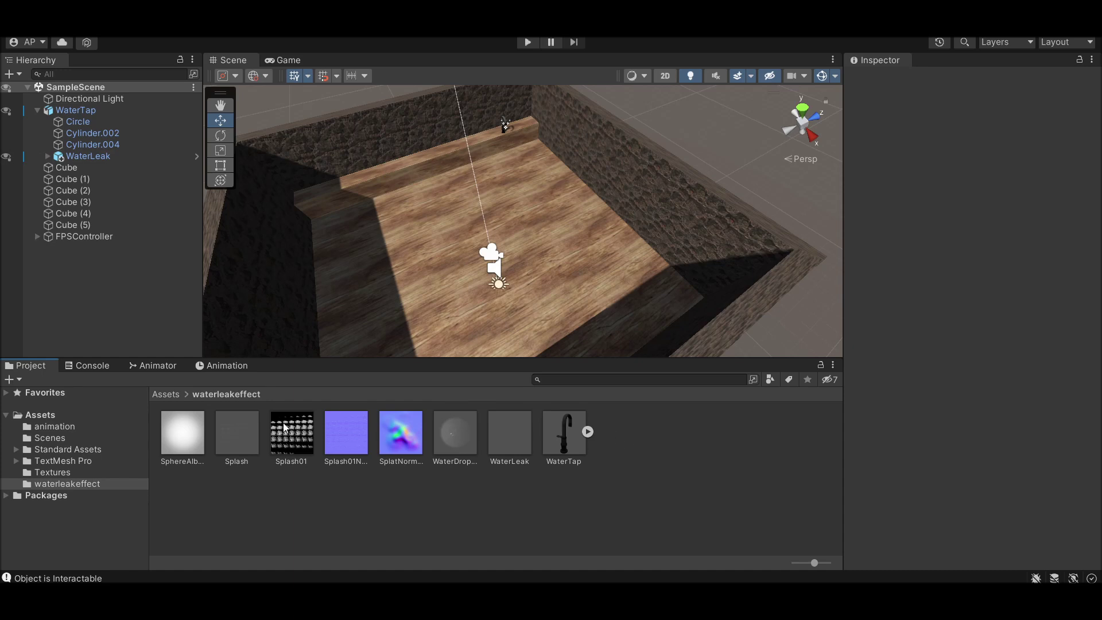
pyautogui.click(159, 395)
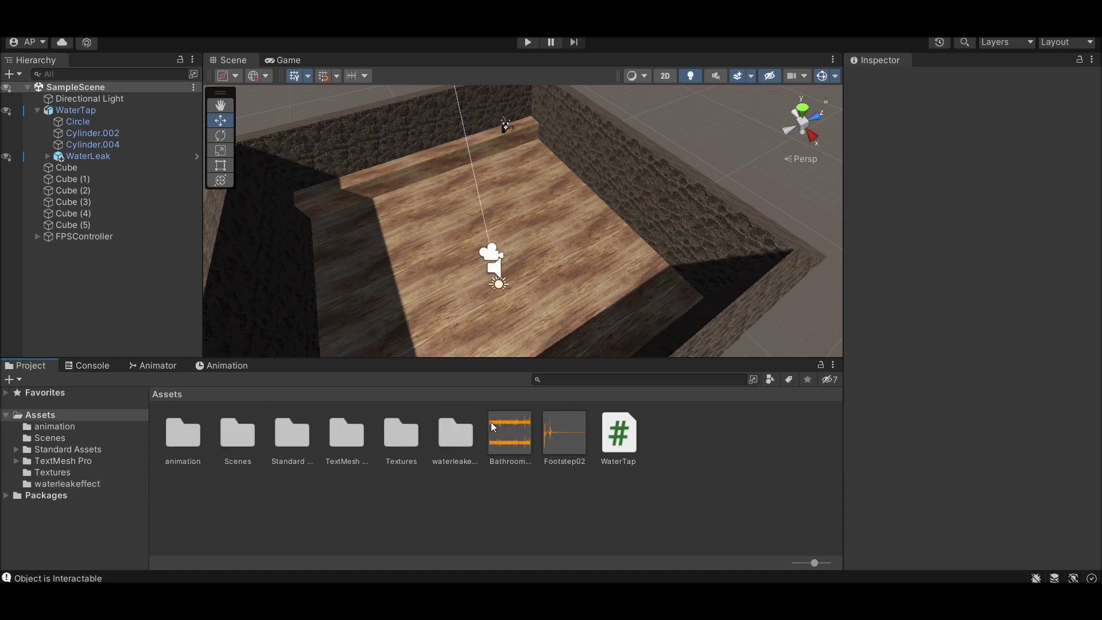
pyautogui.doubleClick(455, 439)
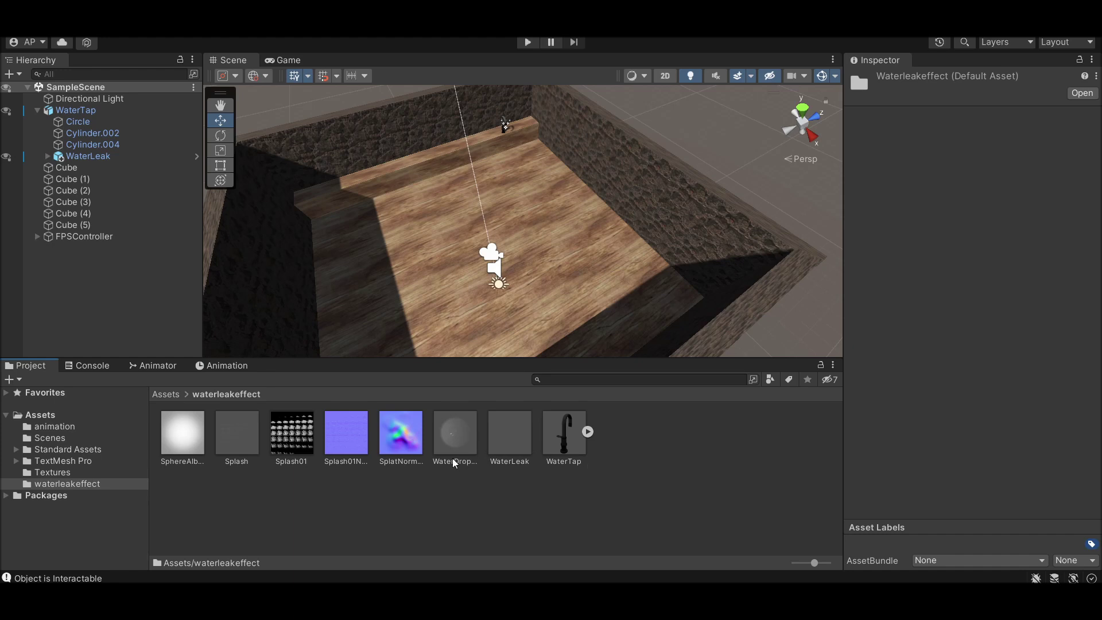
pyautogui.click(516, 445)
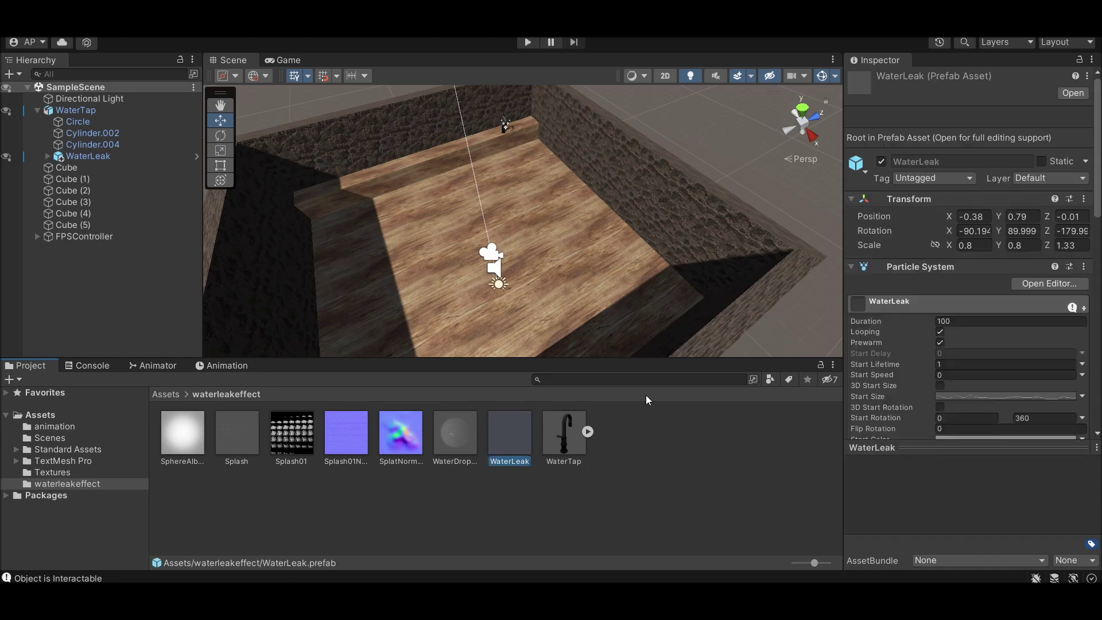
pyautogui.click(465, 434)
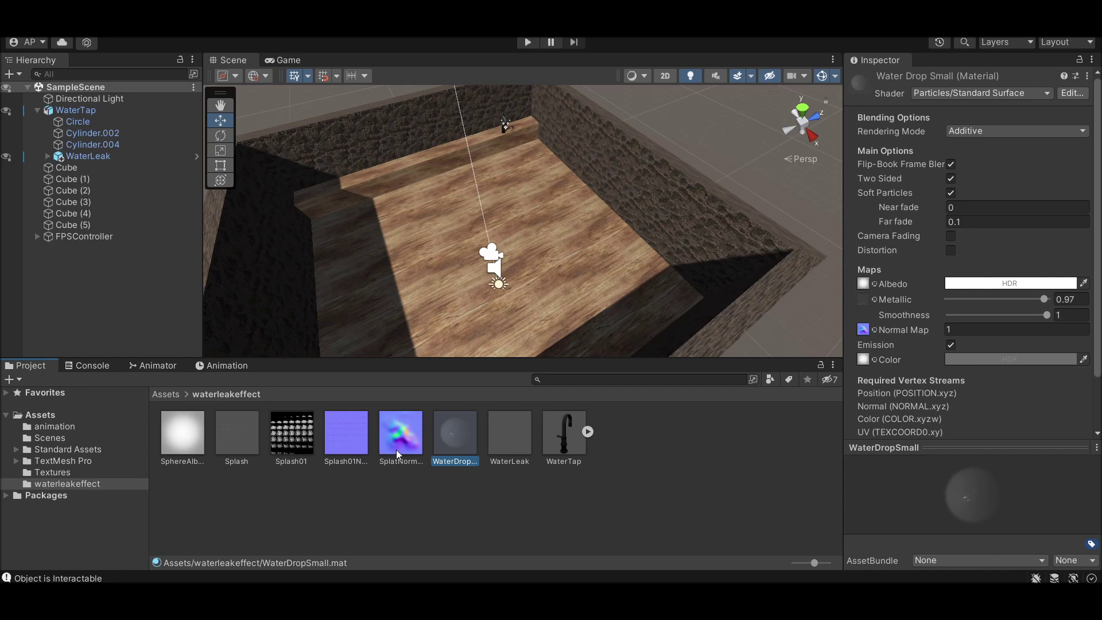
# Step: Compare the Splash material and Splash01 texture, recheck WaterLeak, then open Assets/Textures
pyautogui.click(227, 434)
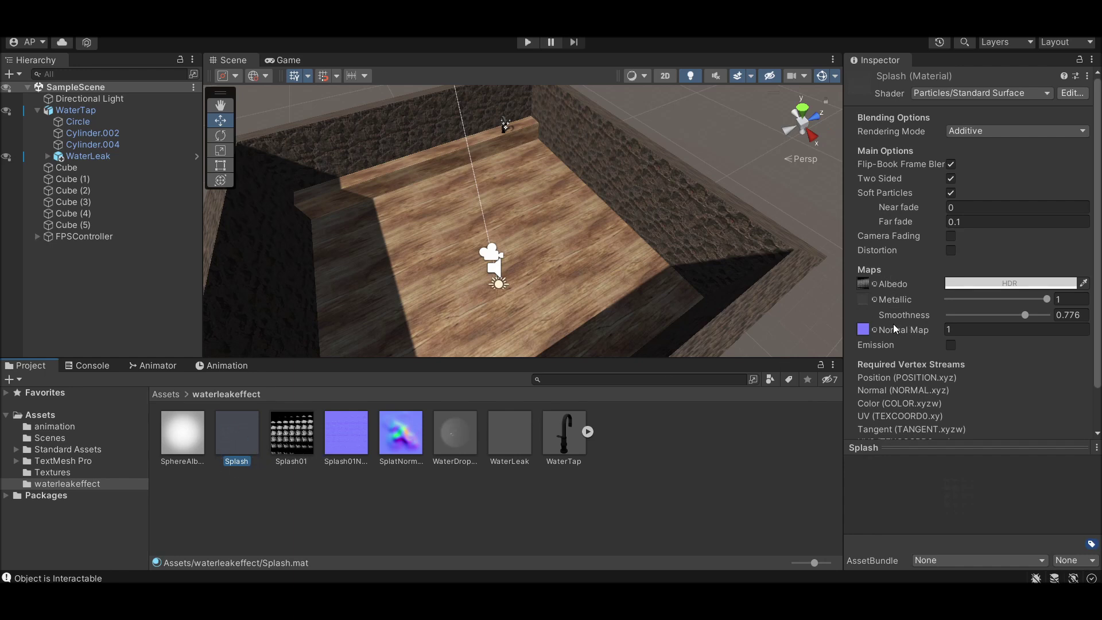
pyautogui.scroll(-2, 897, 330)
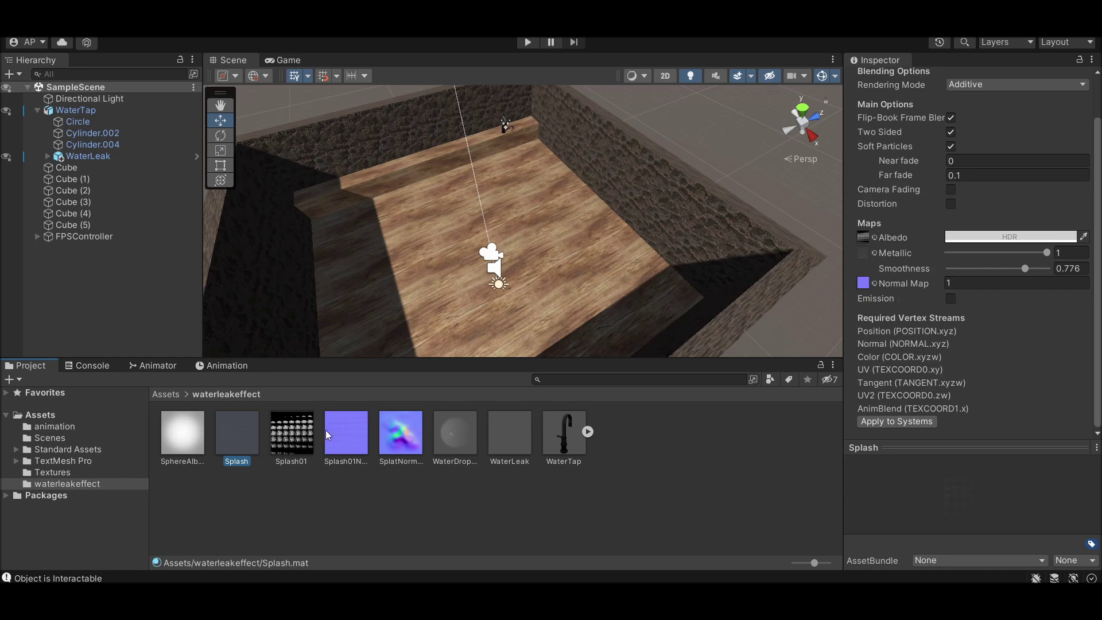
pyautogui.click(292, 434)
pyautogui.click(240, 429)
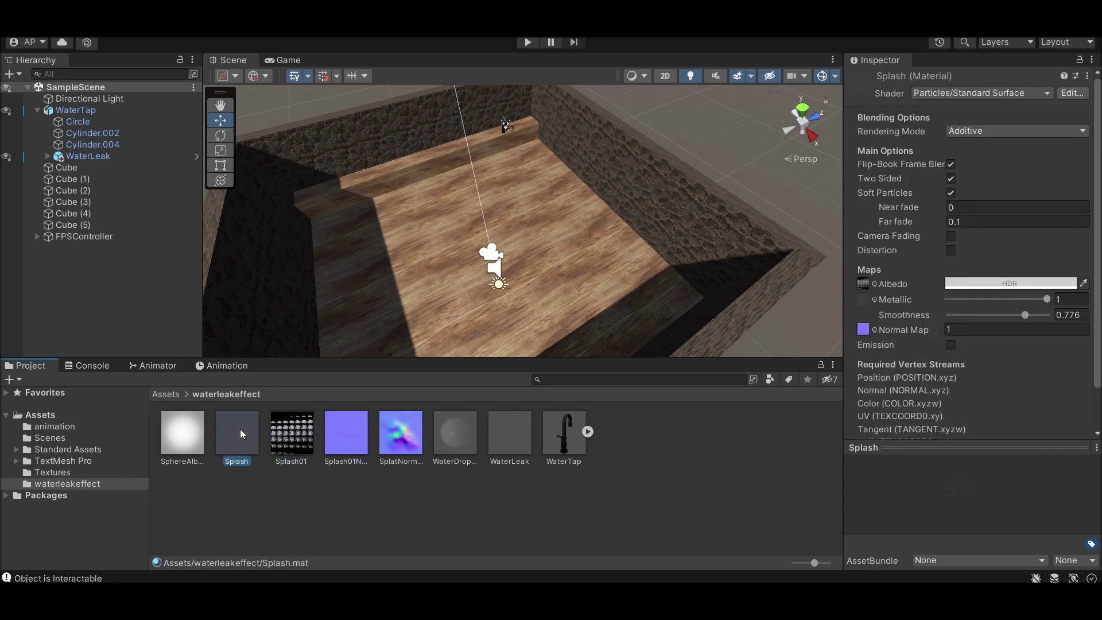
pyautogui.click(443, 433)
pyautogui.click(517, 435)
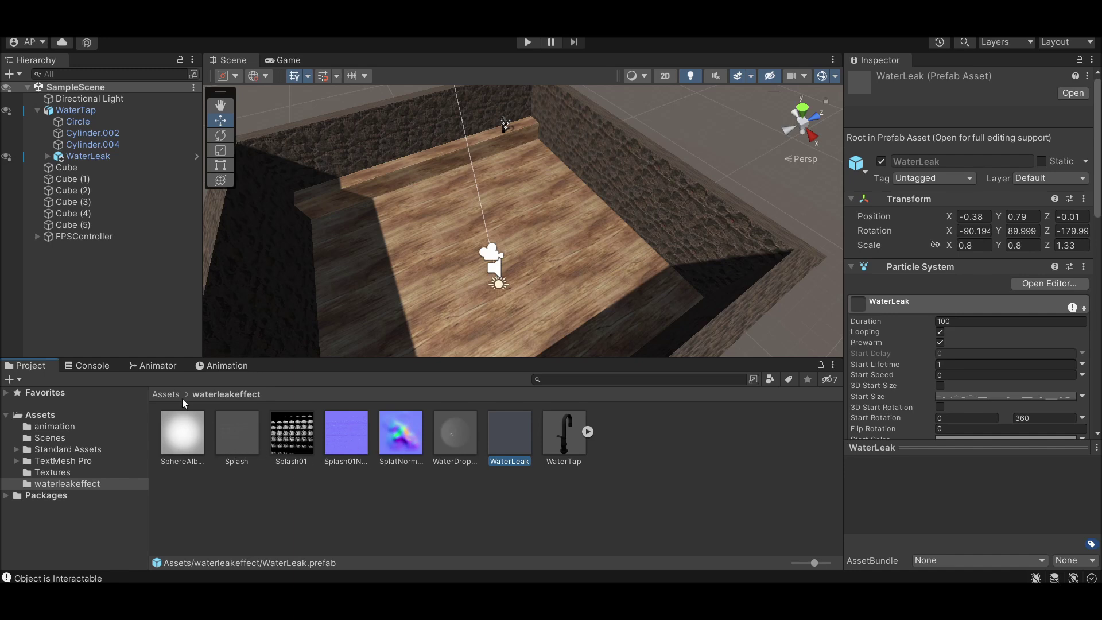
pyautogui.click(167, 395)
pyautogui.doubleClick(401, 433)
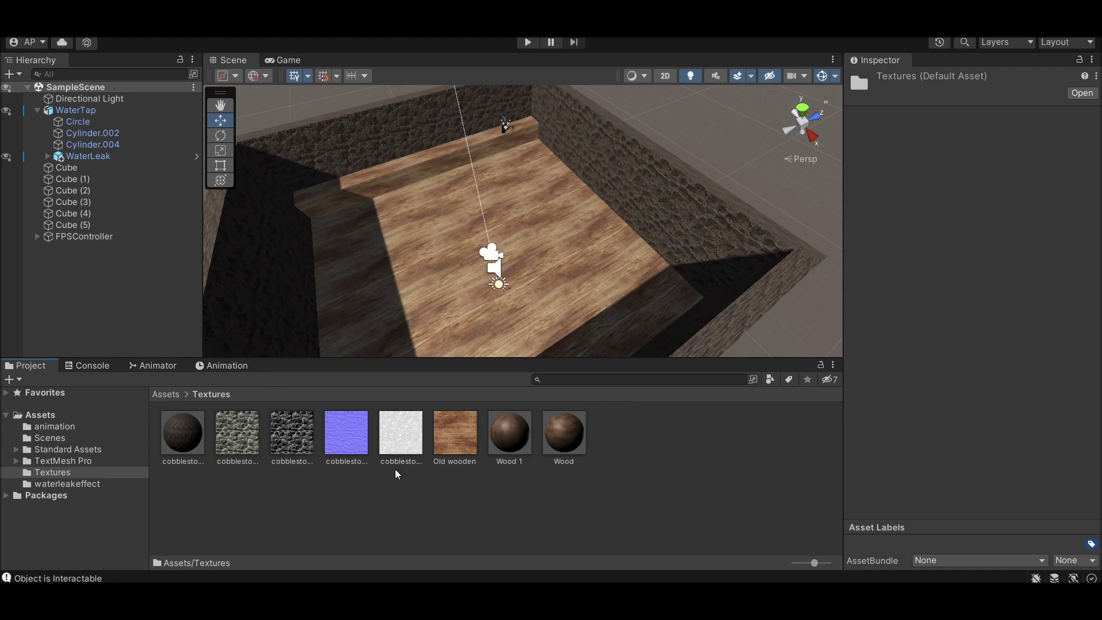
# Step: Browse the TextMesh Pro and Scenes folders, open the animation folder and show the WaterTap Animator graph
pyautogui.click(164, 395)
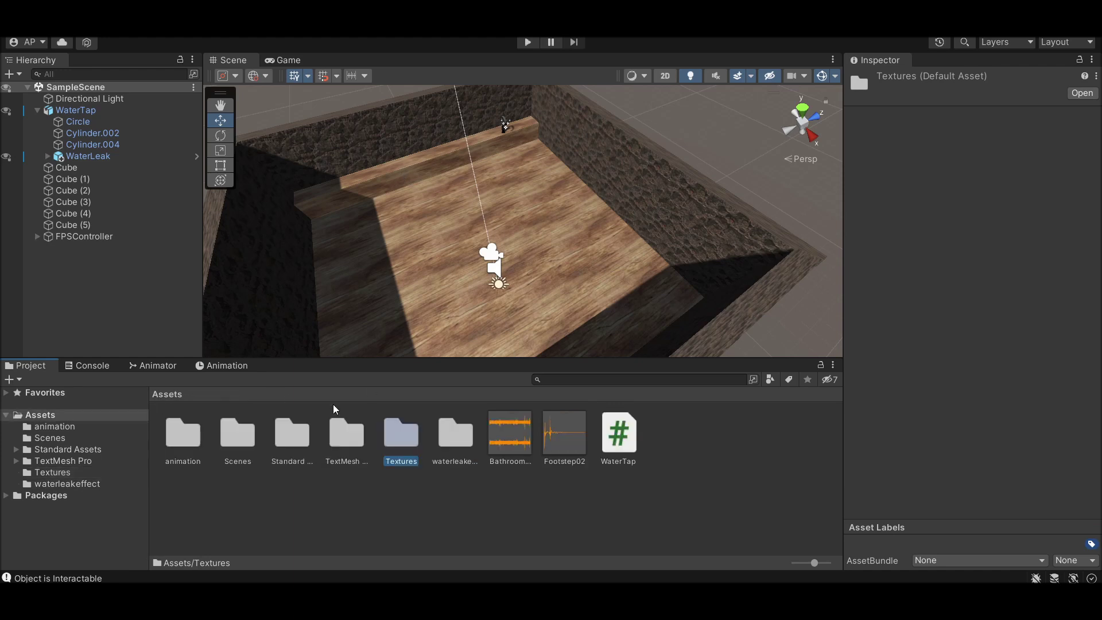
pyautogui.doubleClick(353, 430)
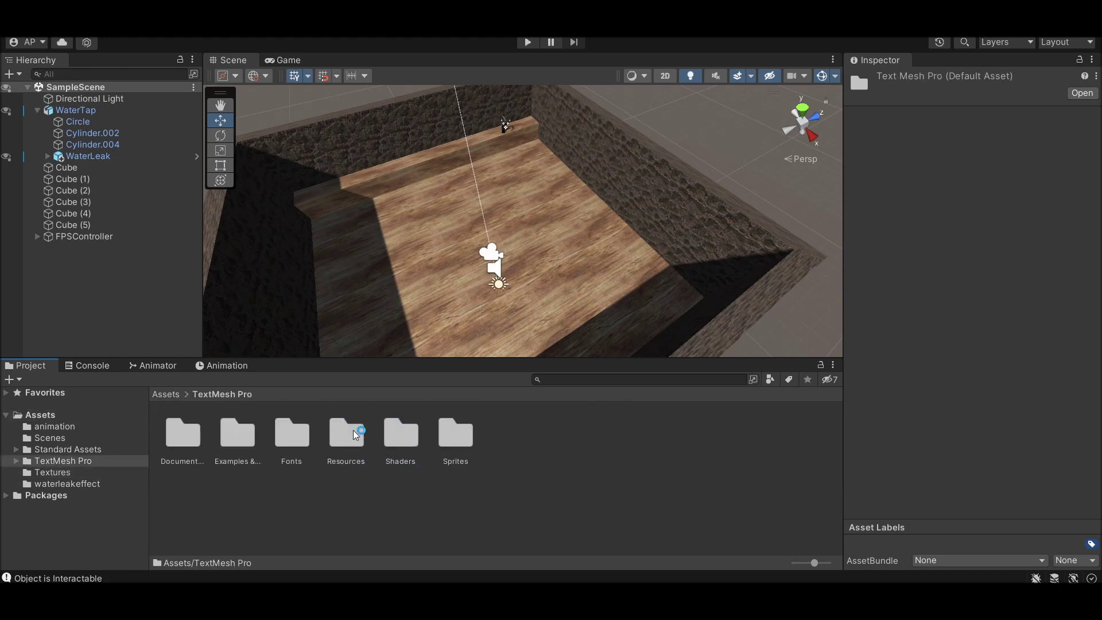
pyautogui.click(163, 395)
pyautogui.doubleClick(223, 435)
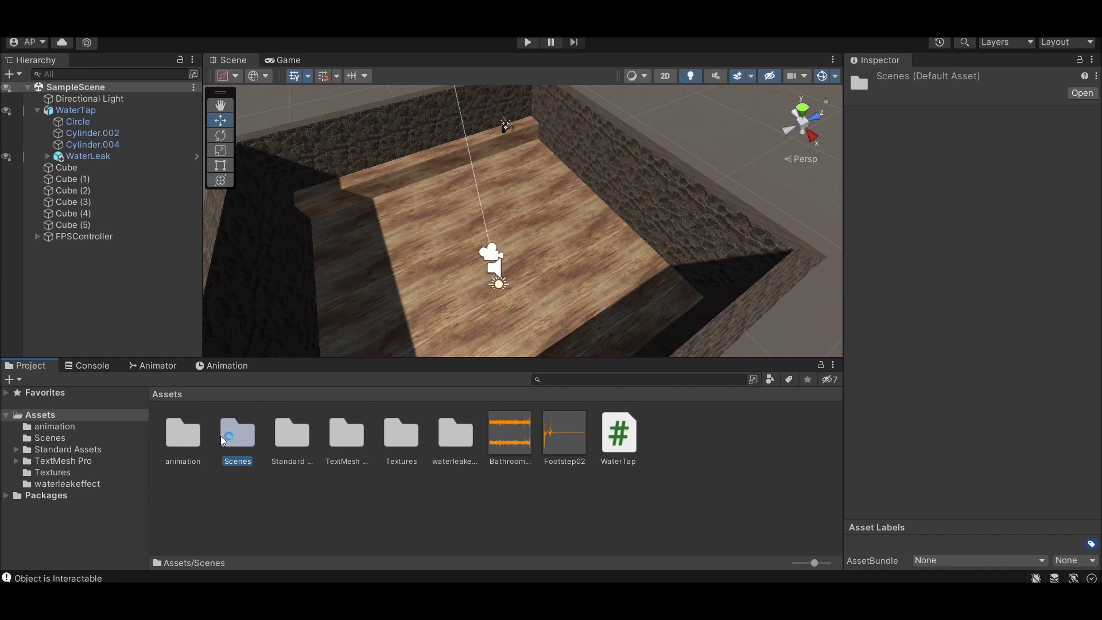
pyautogui.click(166, 394)
pyautogui.doubleClick(189, 440)
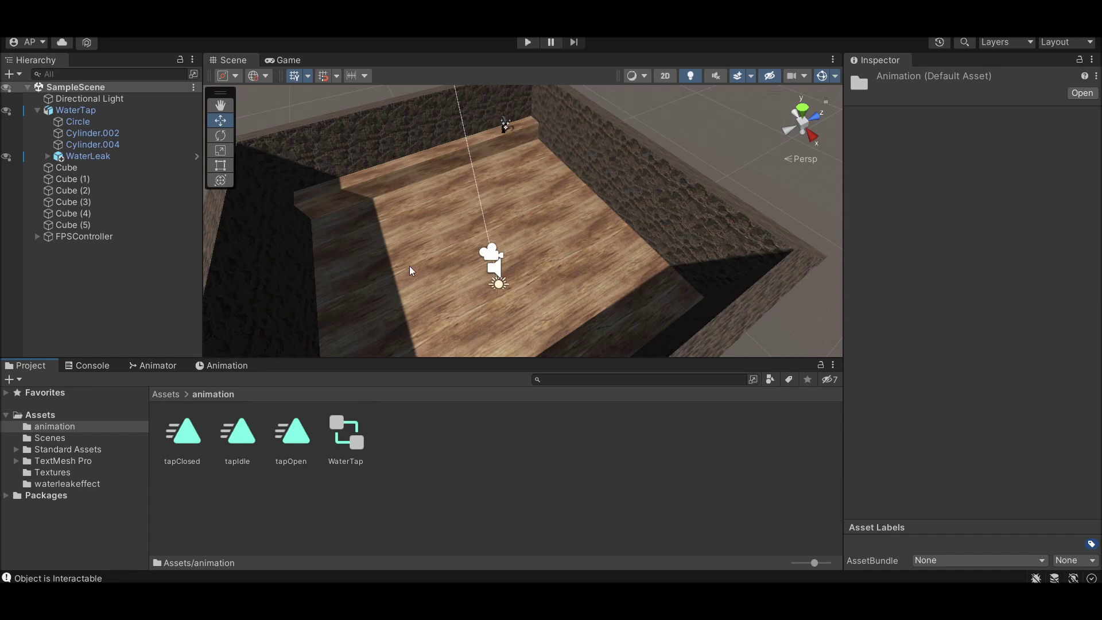
pyautogui.click(154, 370)
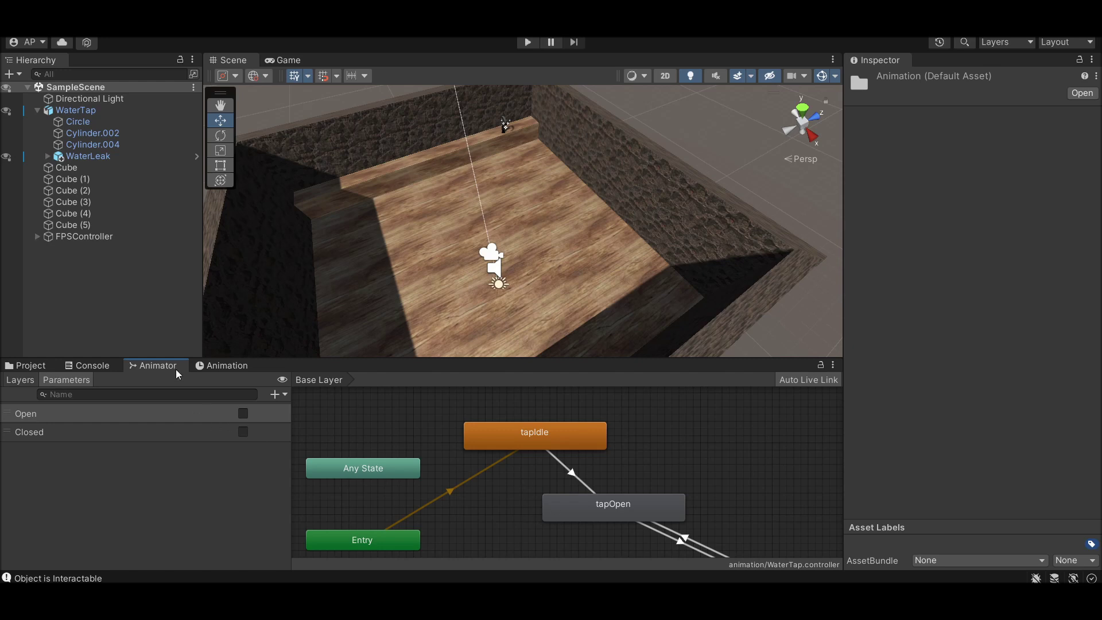
# Step: In the Animation window, select WaterTap and frame its Cylinder.002 and Cylinder.004 parts
pyautogui.click(211, 368)
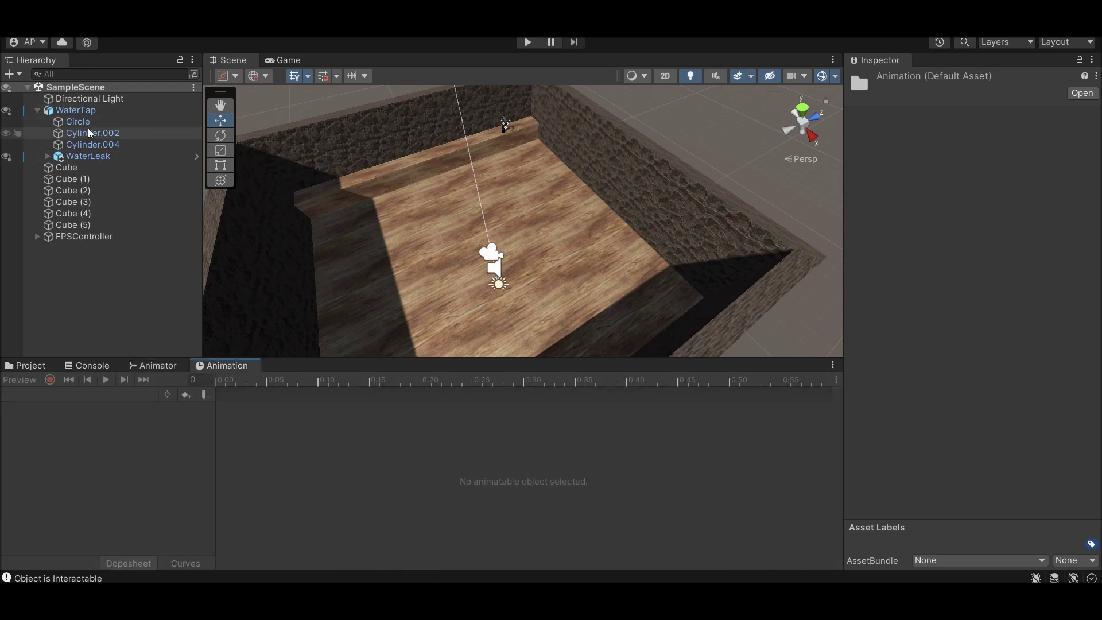
pyautogui.click(98, 113)
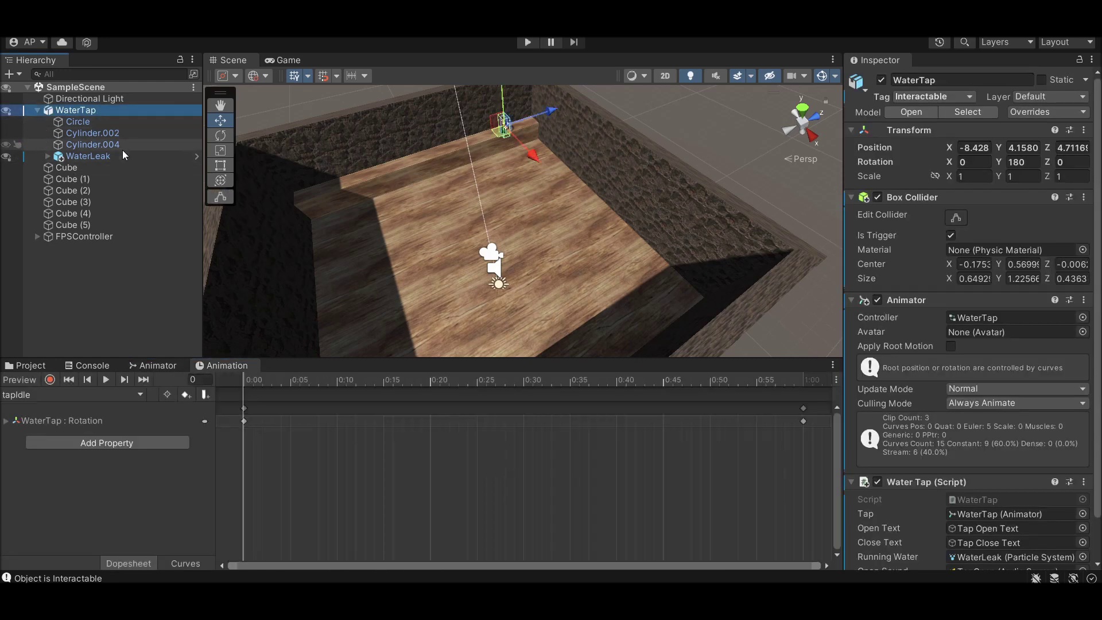
pyautogui.click(109, 136)
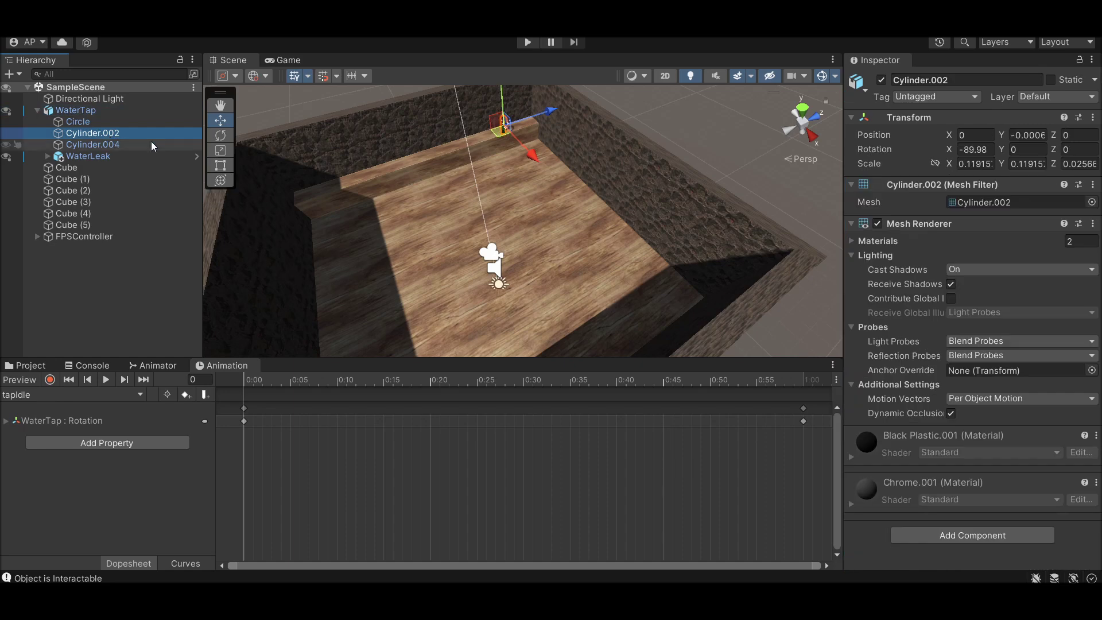
pyautogui.press('f')
pyautogui.click(109, 144)
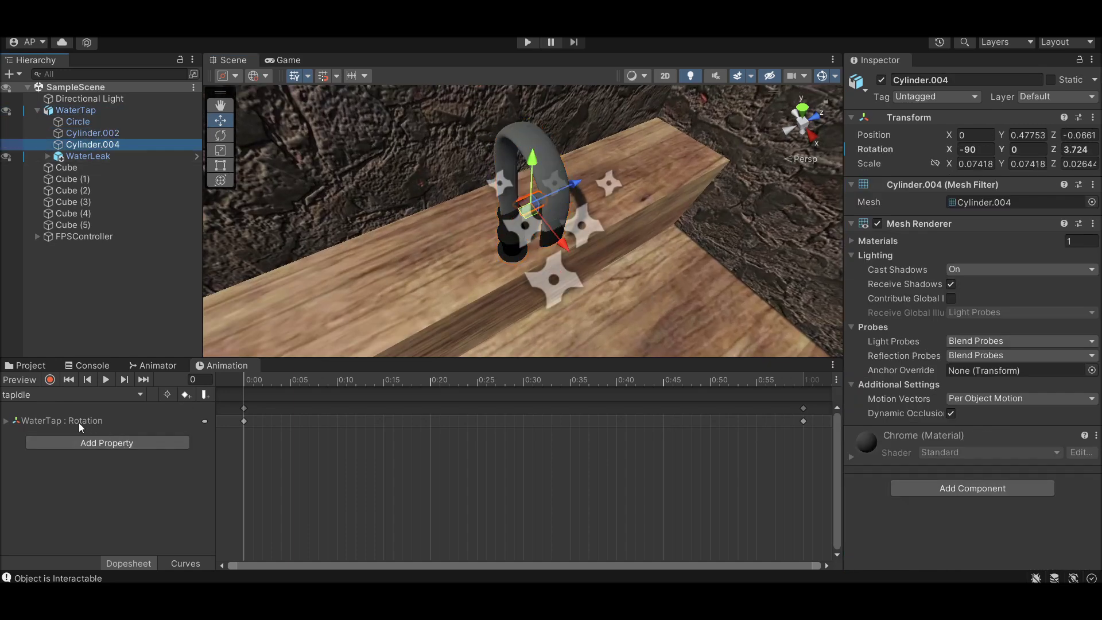
pyautogui.click(78, 396)
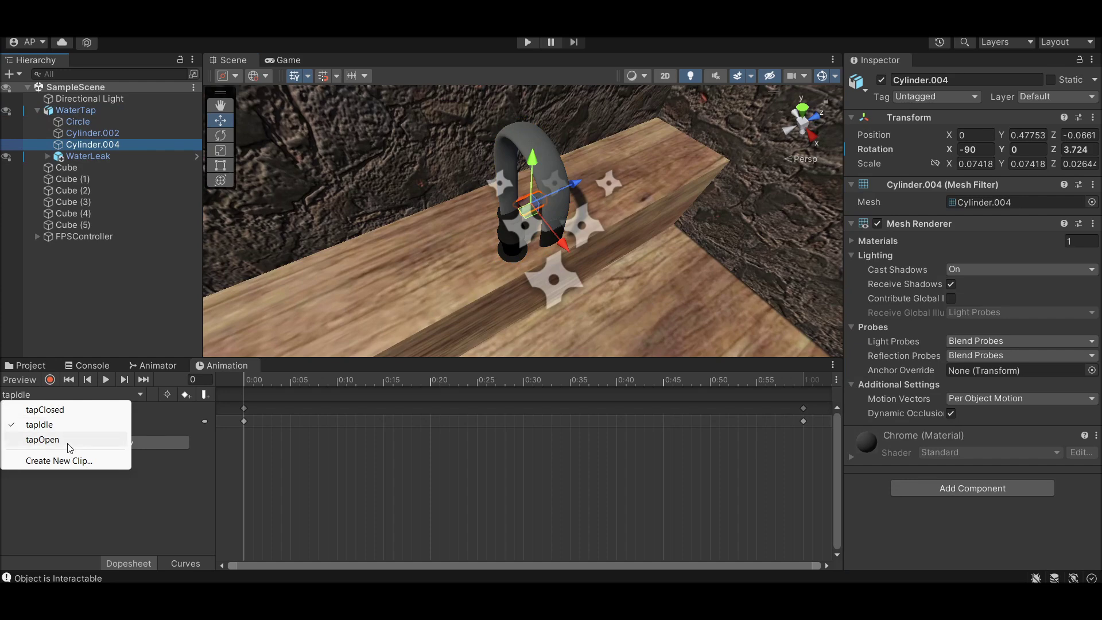
pyautogui.click(180, 483)
pyautogui.click(225, 456)
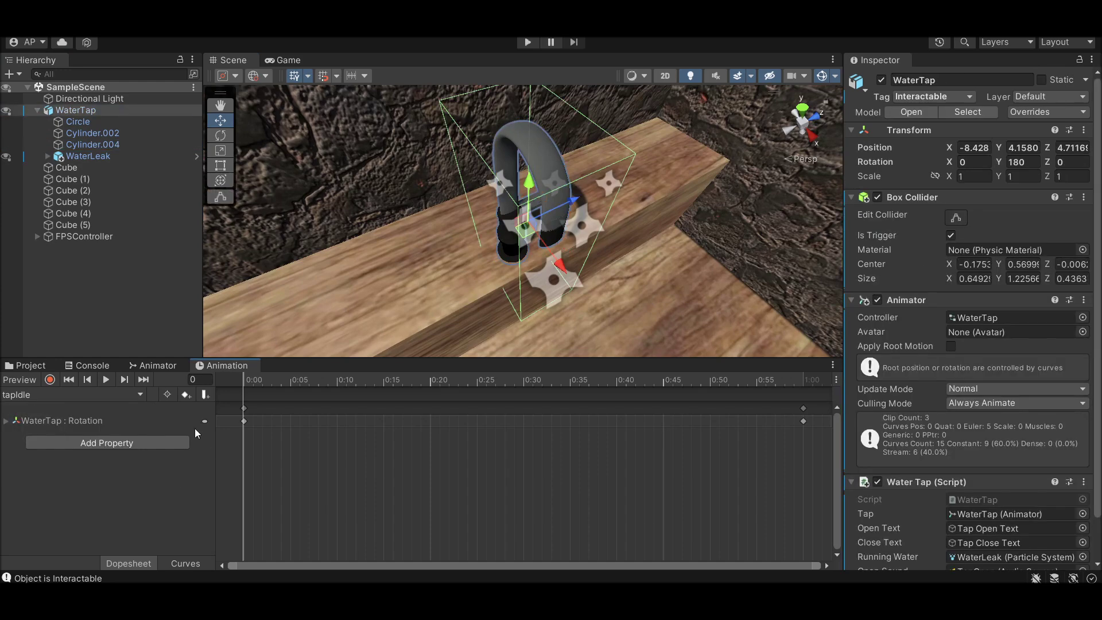
# Step: Scrub through the tapIdle, tapOpen and tapClosed clips on the Animation timeline
pyautogui.moveTo(260, 379); pyautogui.dragTo(345, 380)
pyautogui.click(11, 395)
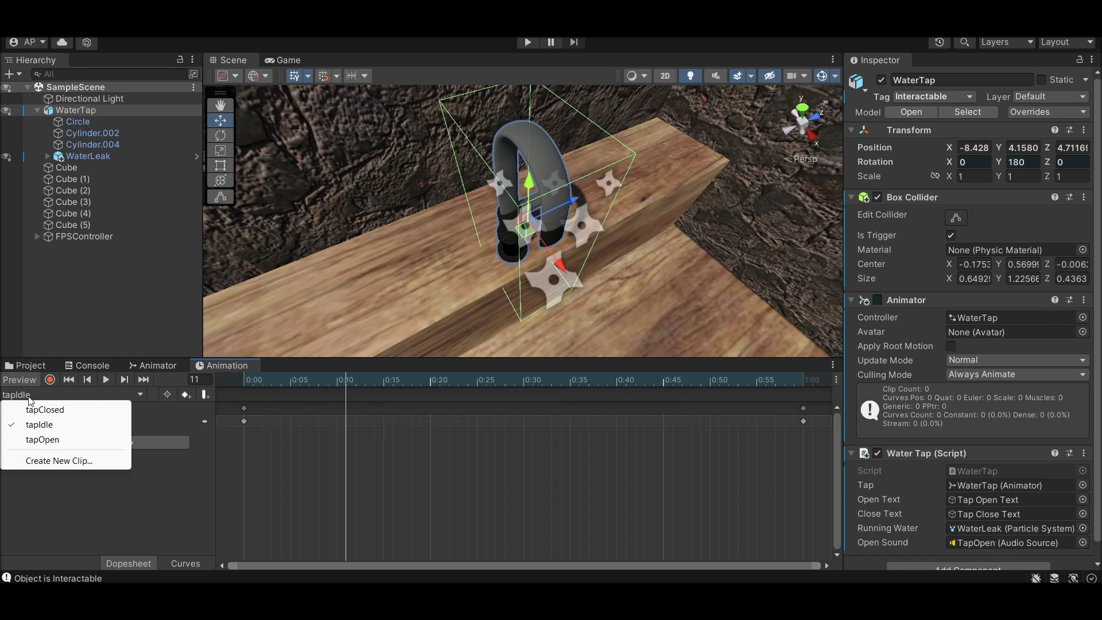
pyautogui.click(73, 438)
pyautogui.moveTo(275, 381); pyautogui.dragTo(392, 432)
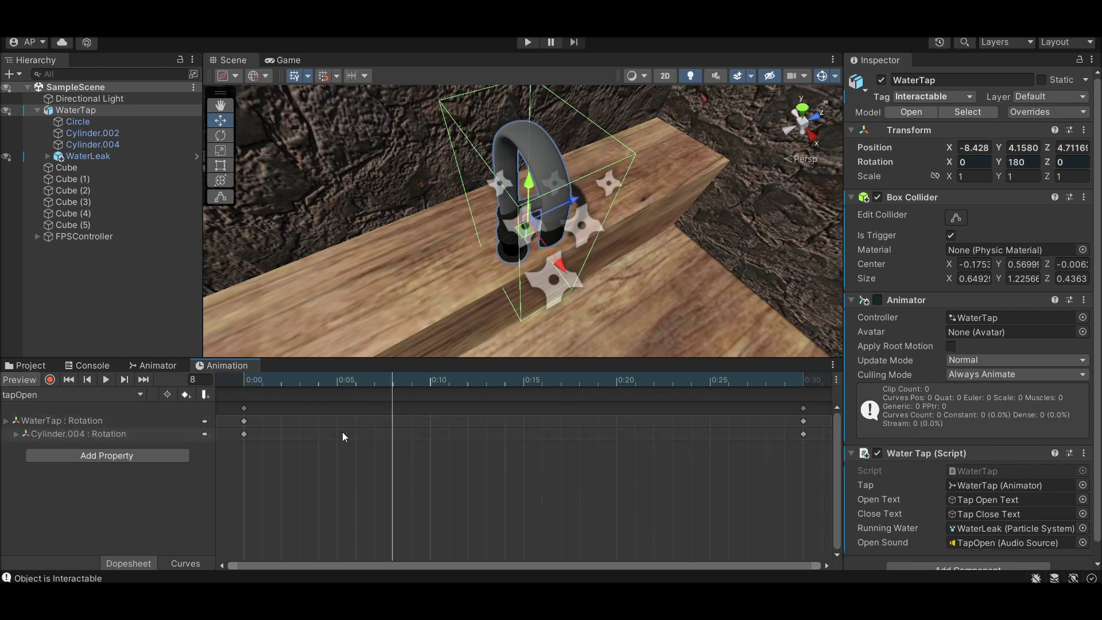
pyautogui.click(52, 397)
pyautogui.click(34, 408)
pyautogui.moveTo(290, 391); pyautogui.dragTo(430, 391)
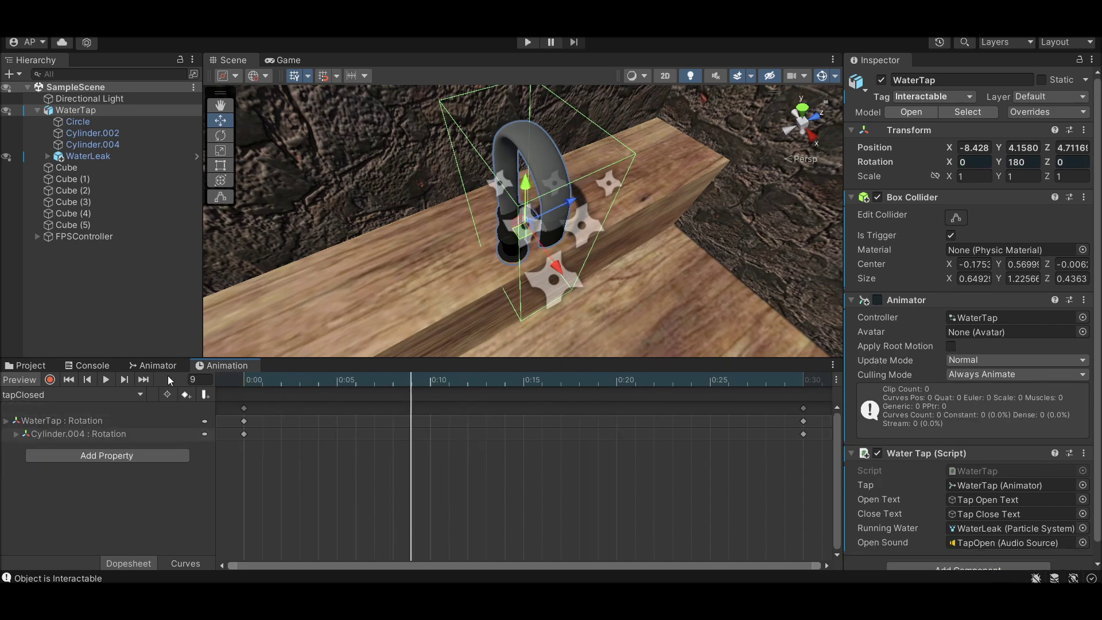
pyautogui.click(156, 364)
pyautogui.scroll(-3, 593, 449)
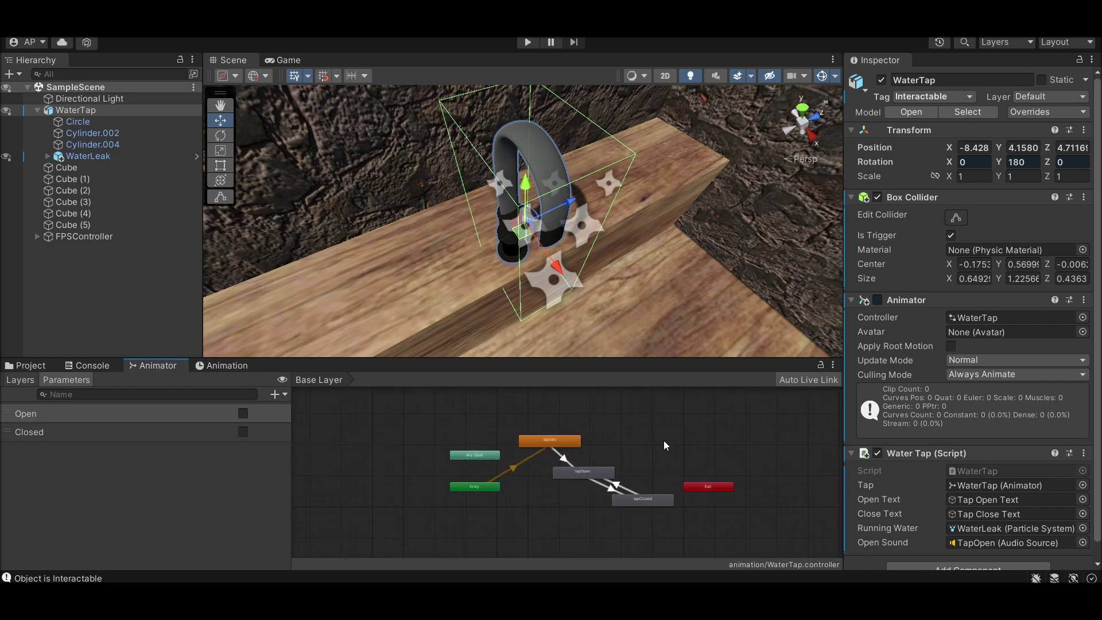
# Step: Frame all Animator states and inspect the tapIdle→tapOpen transition's settings and Open condition
pyautogui.scroll(5, 621, 440)
pyautogui.click(626, 405)
pyautogui.press('a')
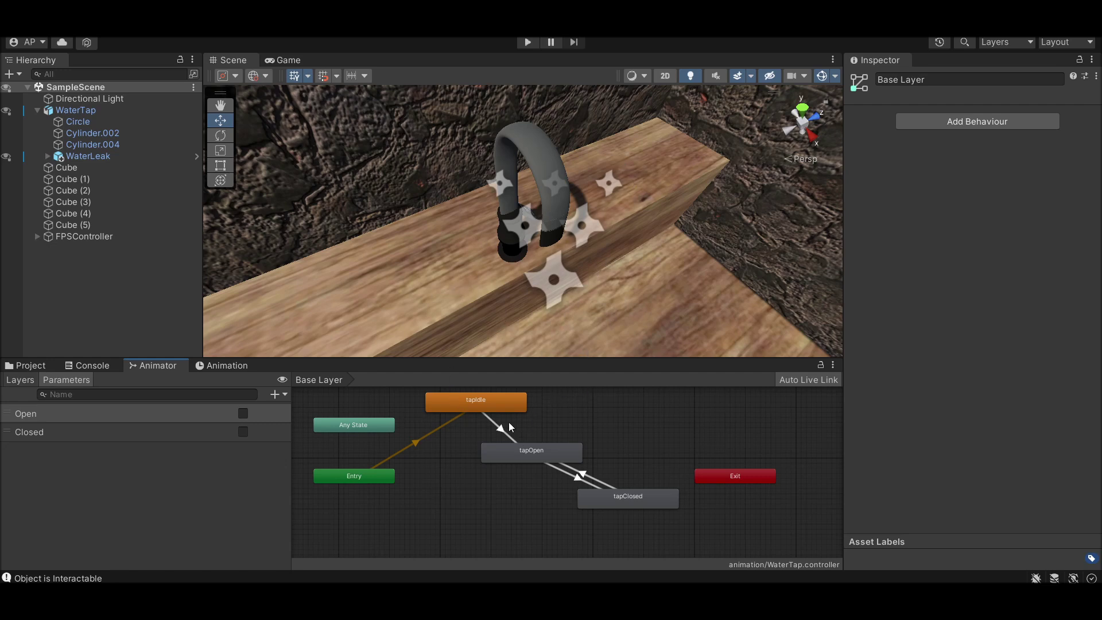
pyautogui.click(465, 404)
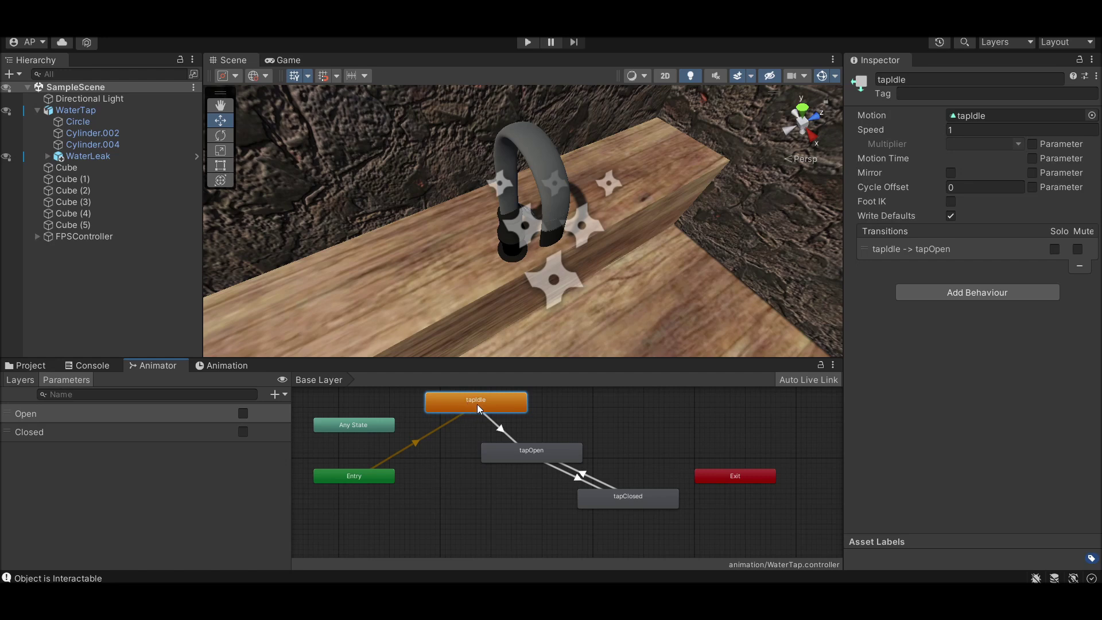
pyautogui.click(506, 431)
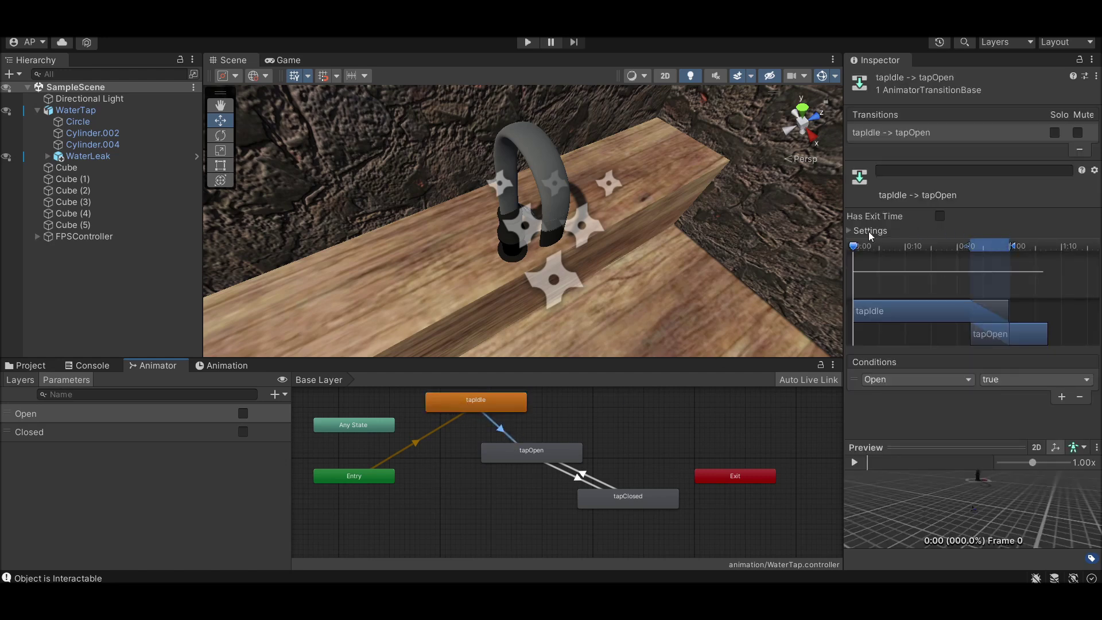
pyautogui.click(868, 230)
pyautogui.click(940, 259)
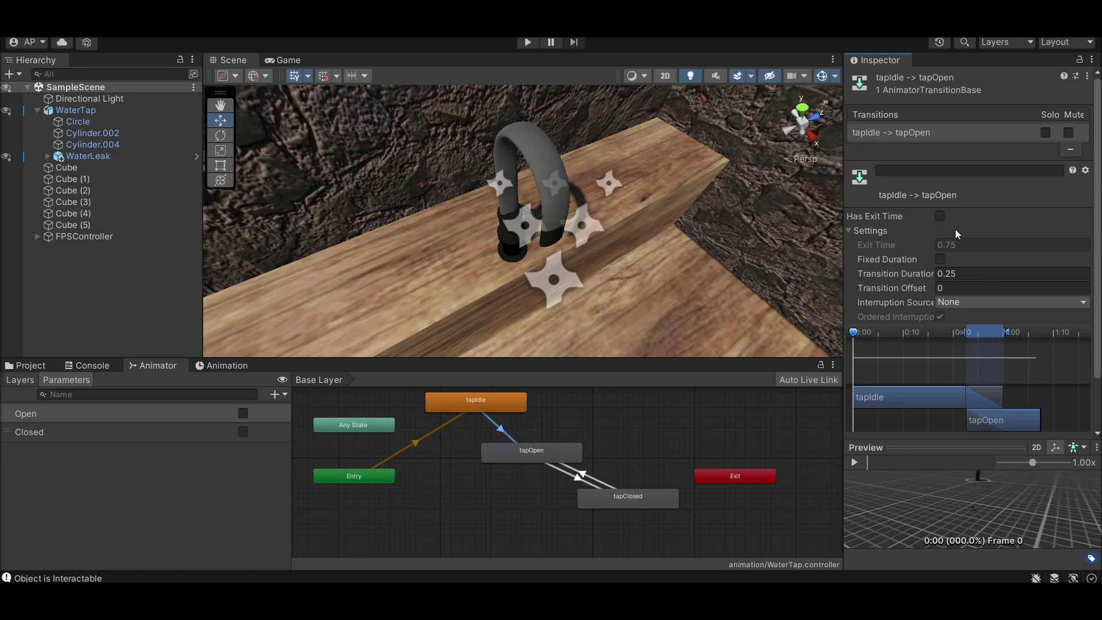
# Step: Confirm tapOpen→tapClosed requires Closed and tapClosed→tapOpen requires Open
pyautogui.click(581, 478)
pyautogui.click(526, 438)
pyautogui.scroll(-2, 937, 214)
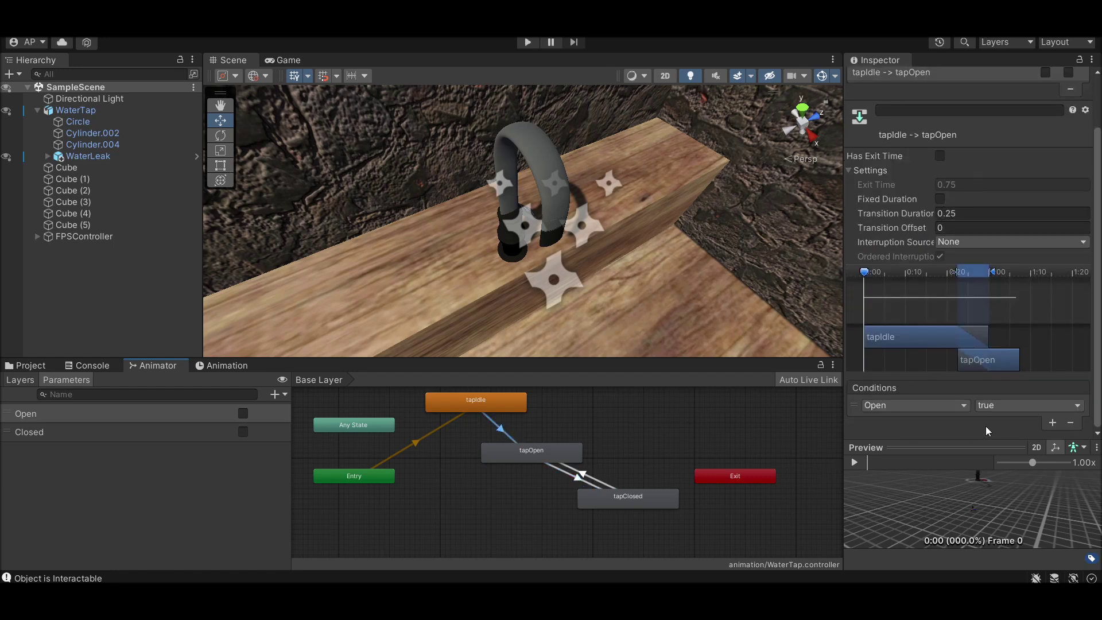
pyautogui.click(581, 478)
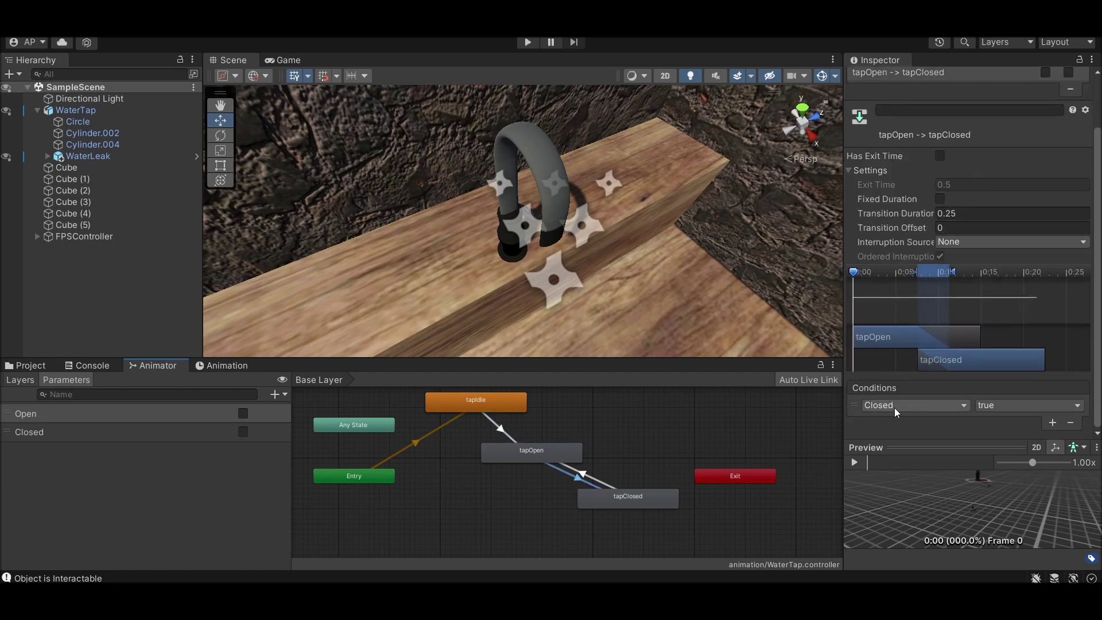
pyautogui.click(584, 476)
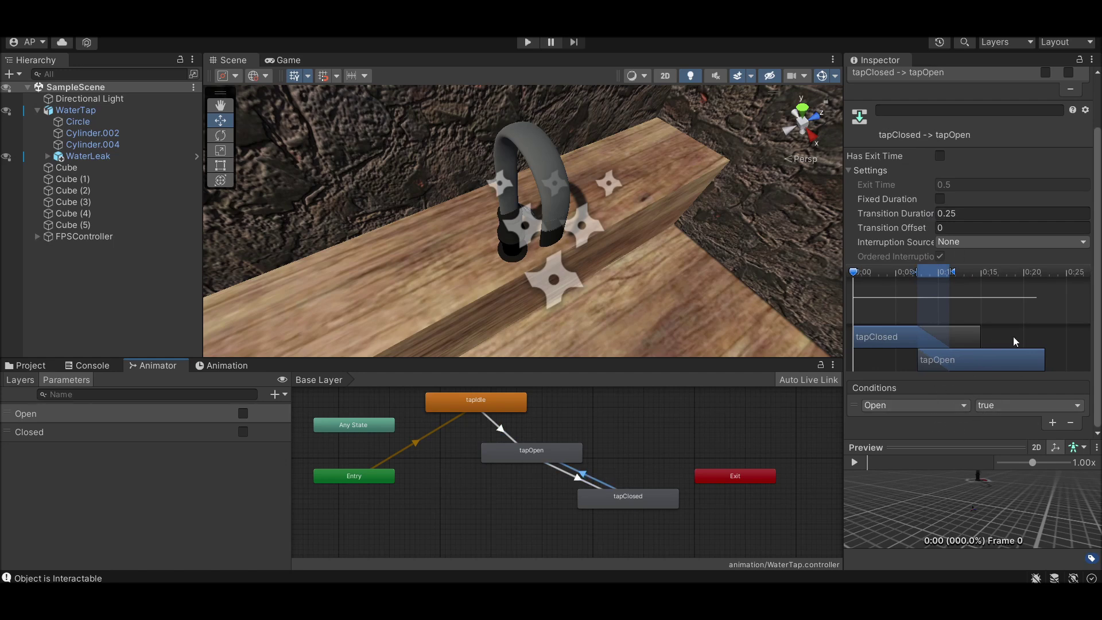
pyautogui.click(38, 367)
# Step: Review the tapClosed, tapIdle and other animation clip settings, then select the WaterTap object
pyautogui.click(184, 436)
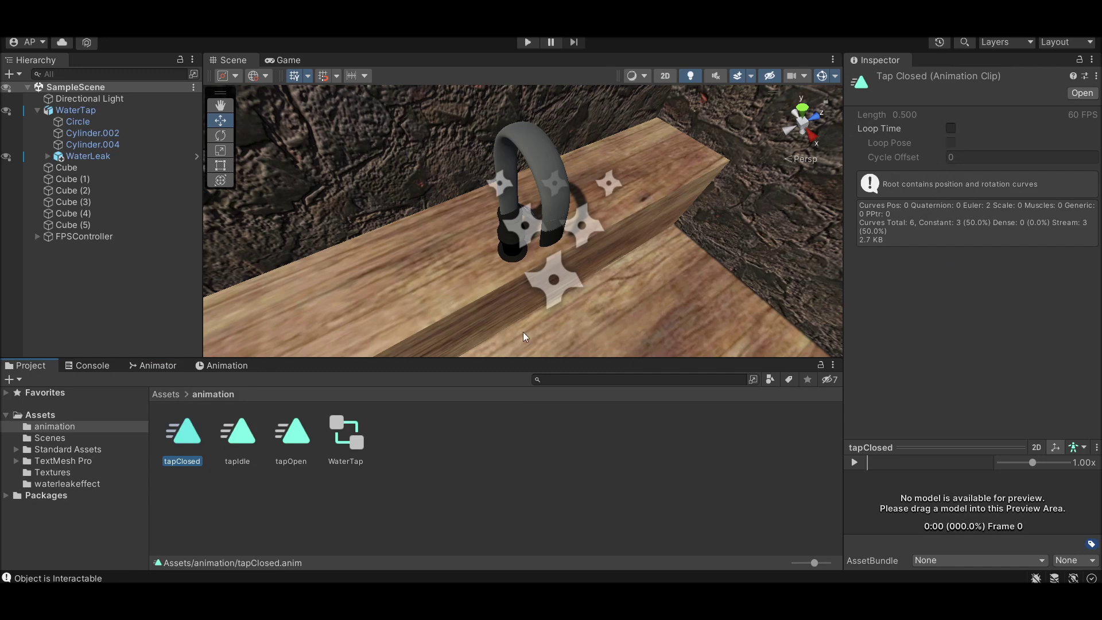
pyautogui.click(345, 442)
pyautogui.click(291, 434)
pyautogui.click(237, 434)
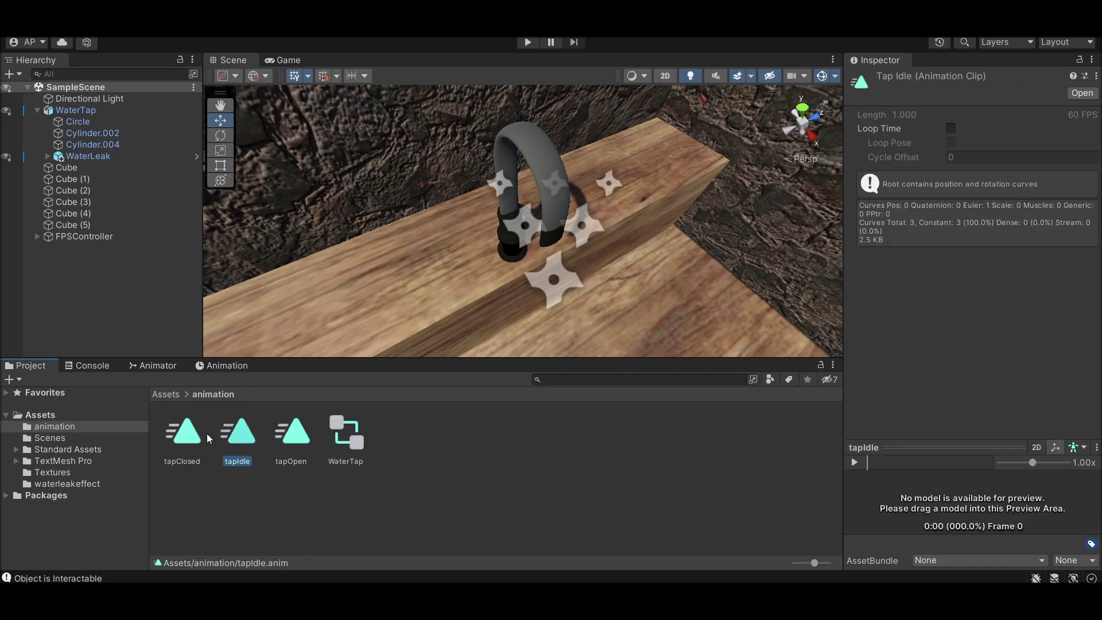
pyautogui.click(192, 434)
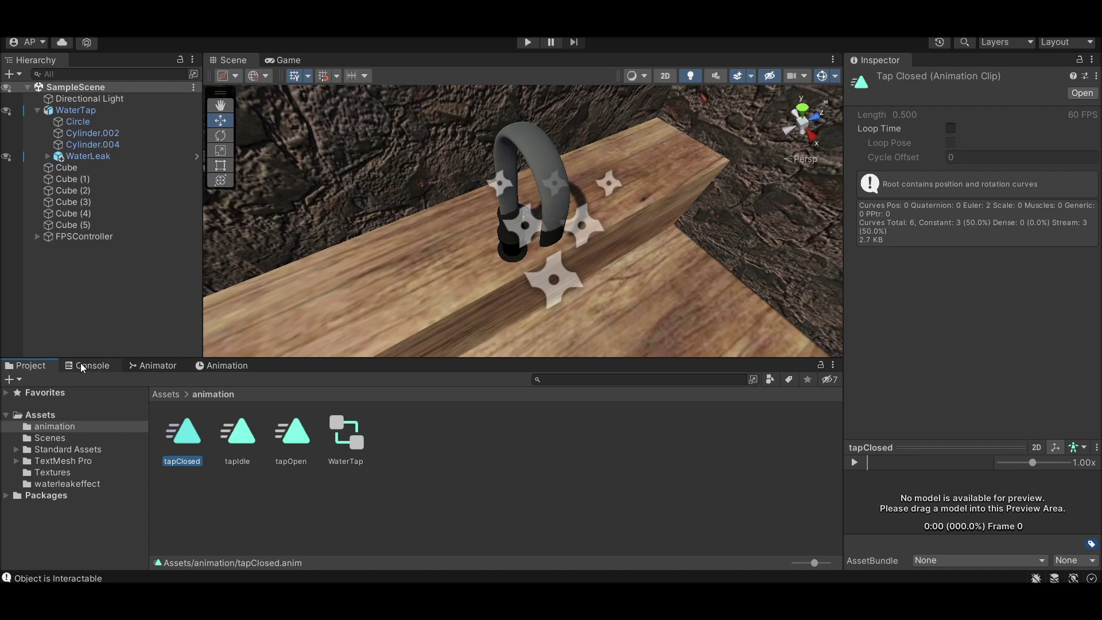
pyautogui.click(62, 109)
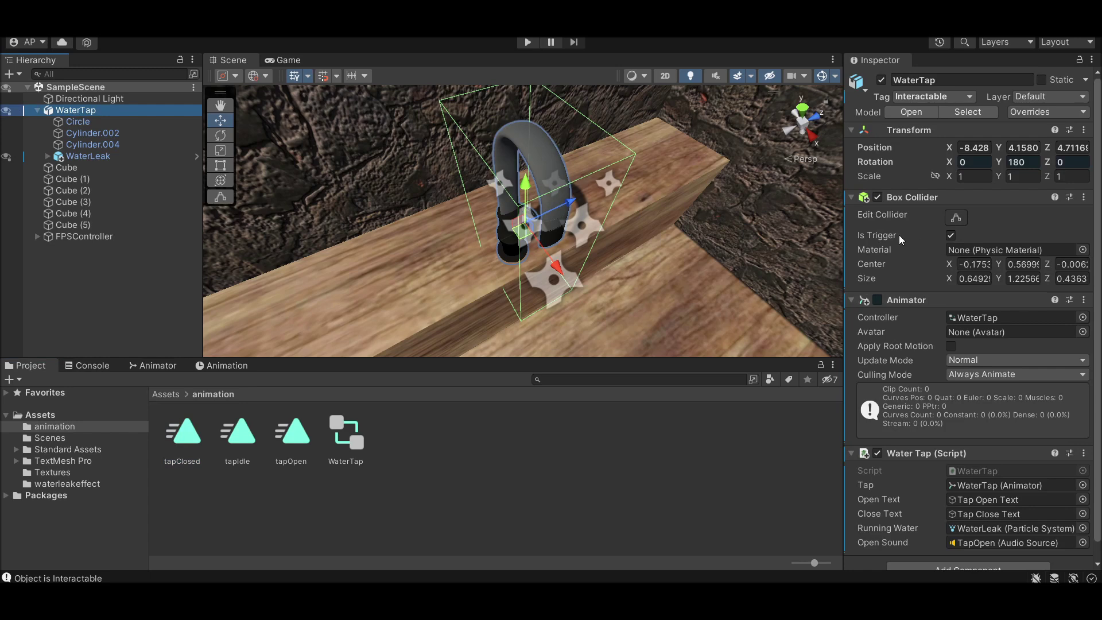
# Step: Scroll through WaterTap's Inspector components, then expand FPSController > UI > Texts in the Hierarchy
pyautogui.scroll(-1, 919, 258)
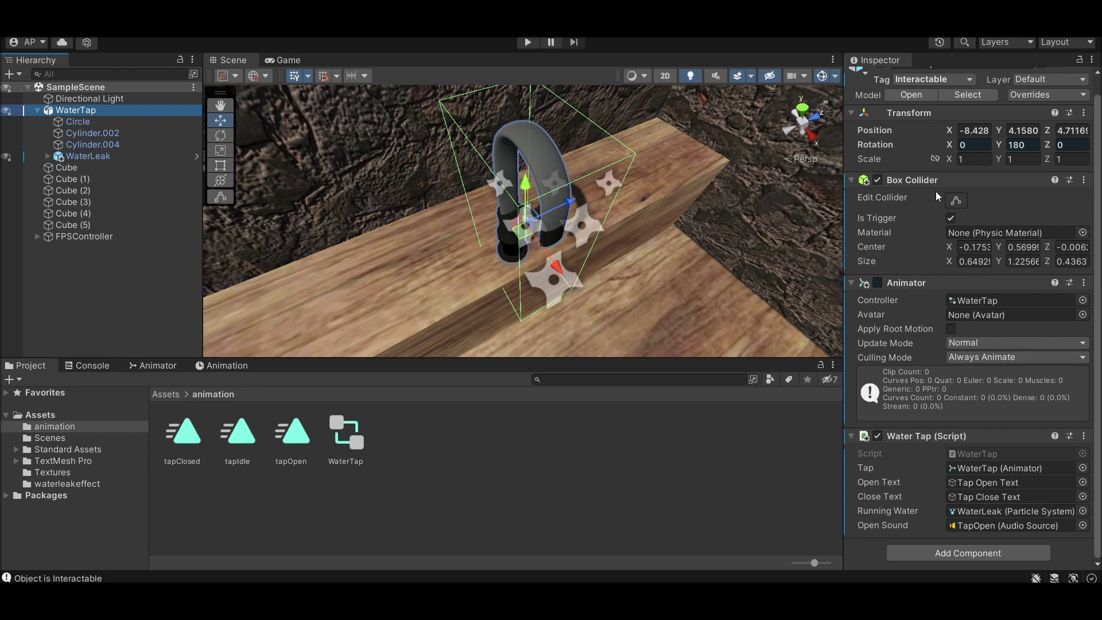
pyautogui.scroll(1, 936, 191)
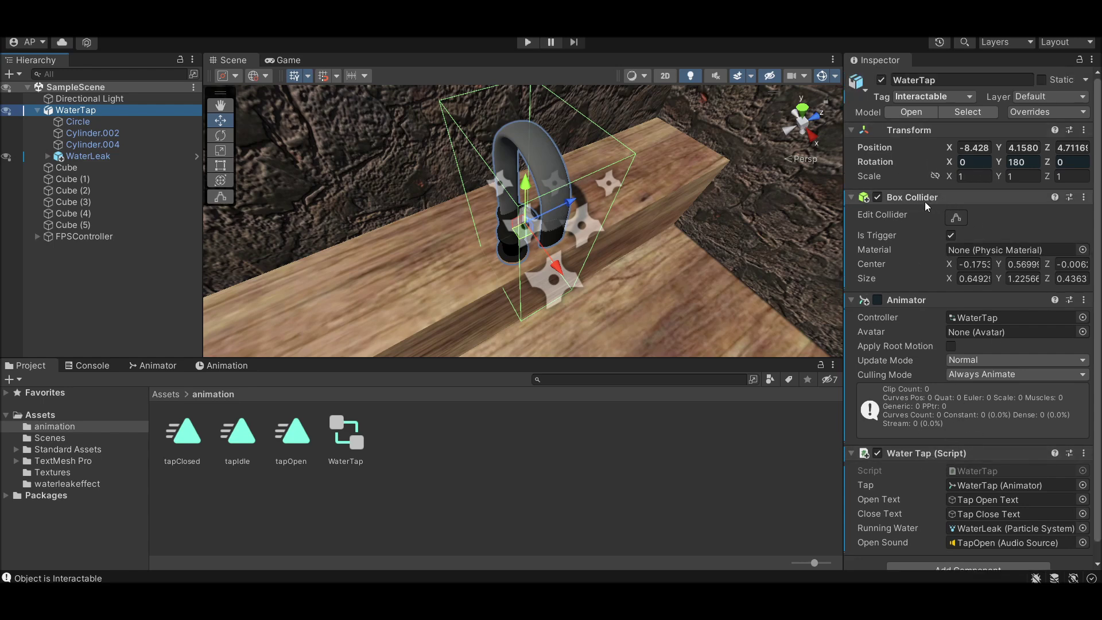
pyautogui.scroll(-1, 945, 397)
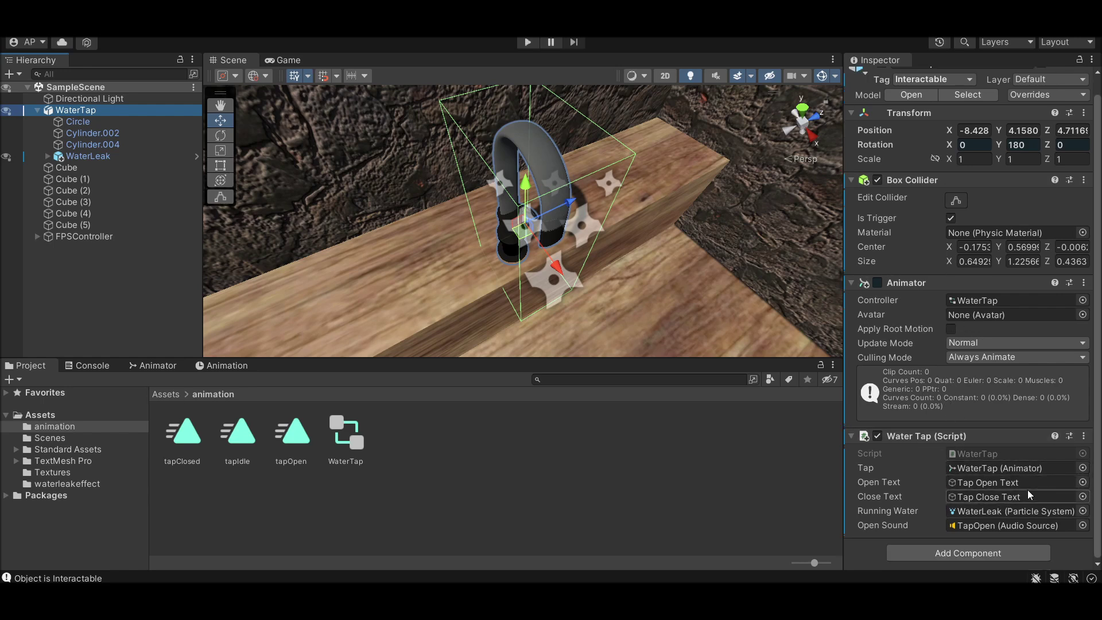
pyautogui.click(37, 236)
pyautogui.click(48, 259)
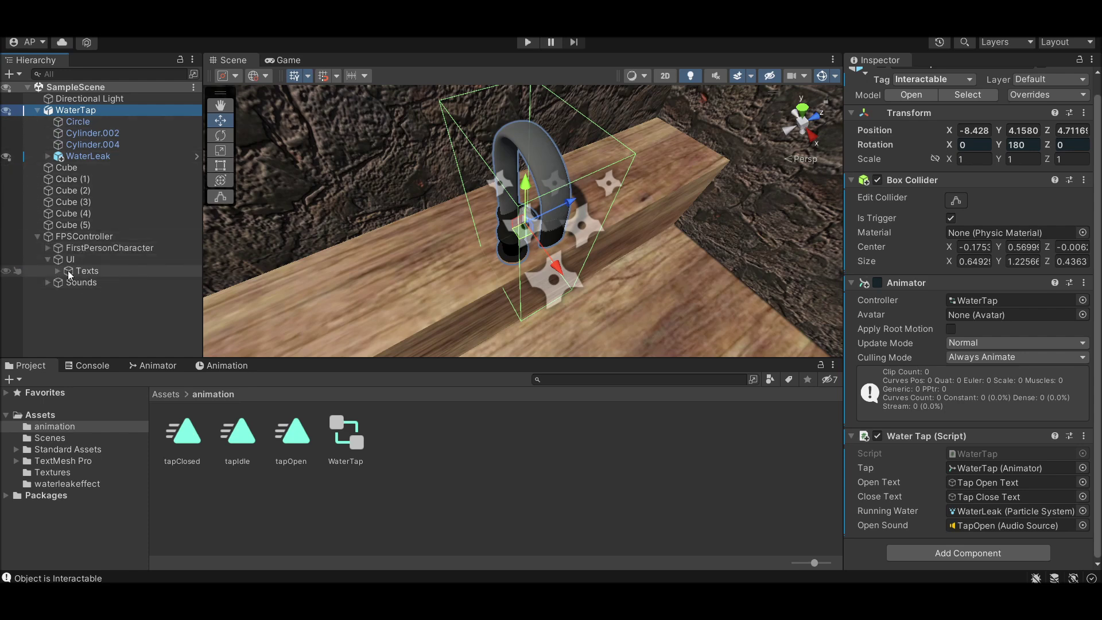
pyautogui.click(57, 270)
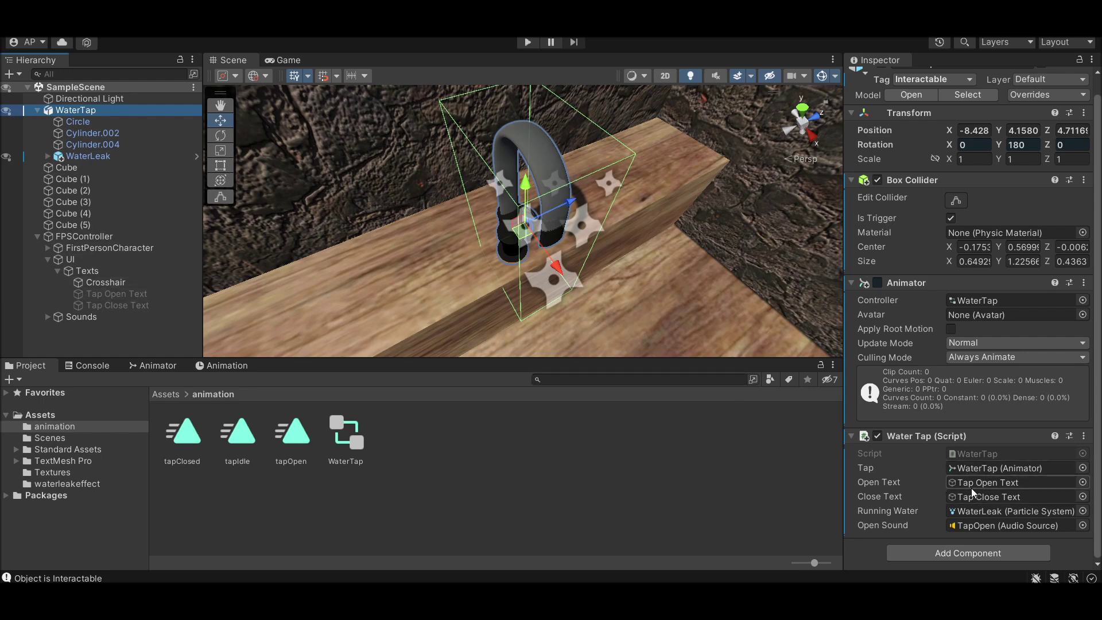
pyautogui.hotkey('alt', 'Tab')
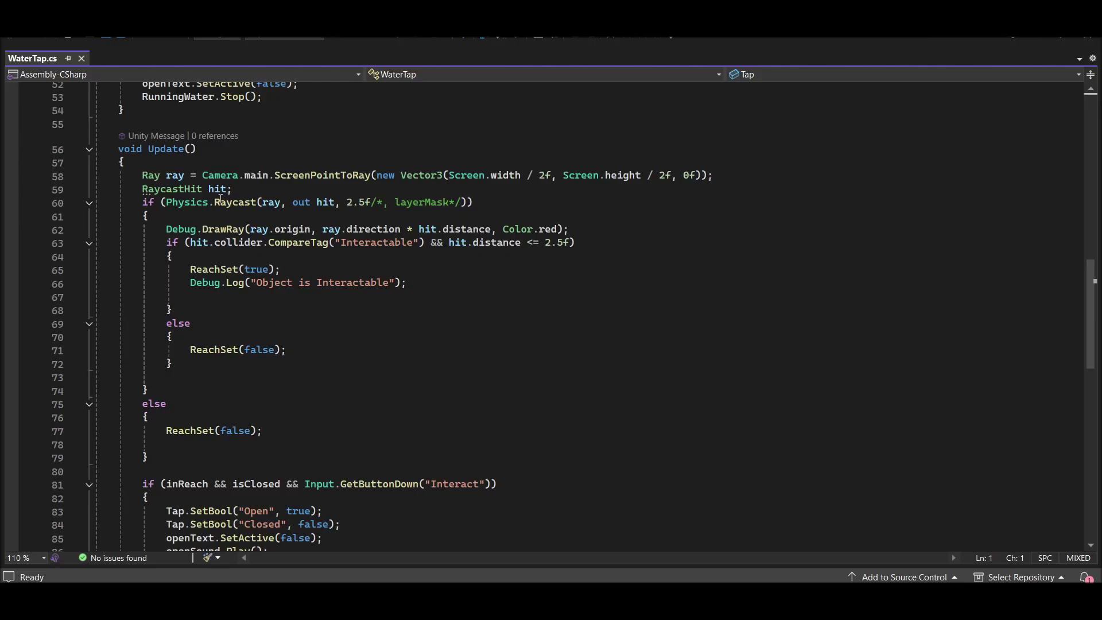
pyautogui.scroll(17, 224, 229)
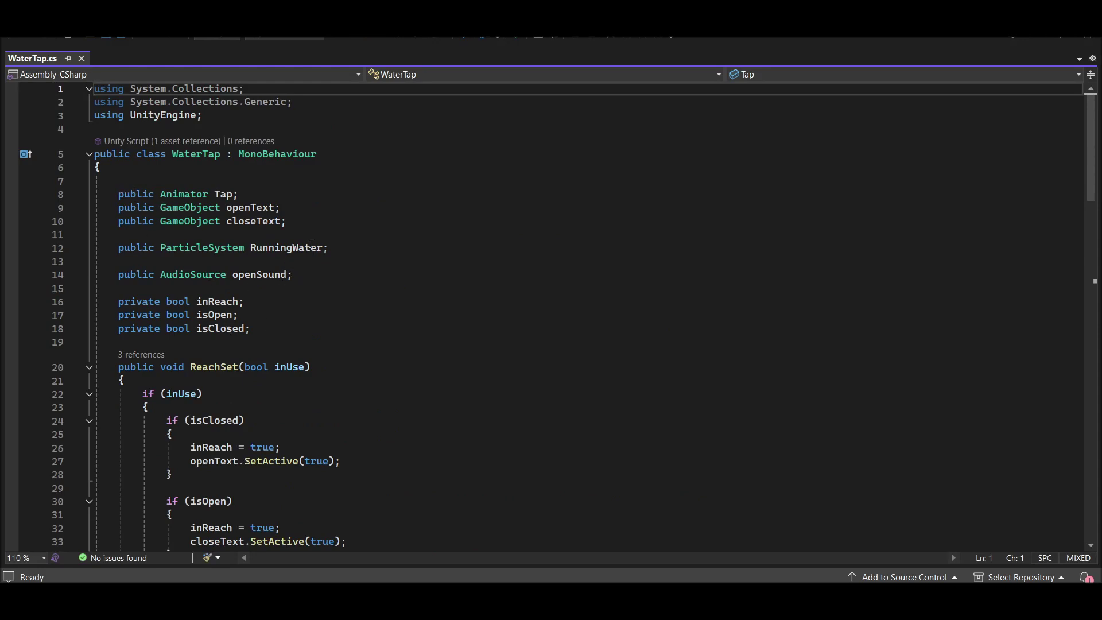
pyautogui.click(696, 579)
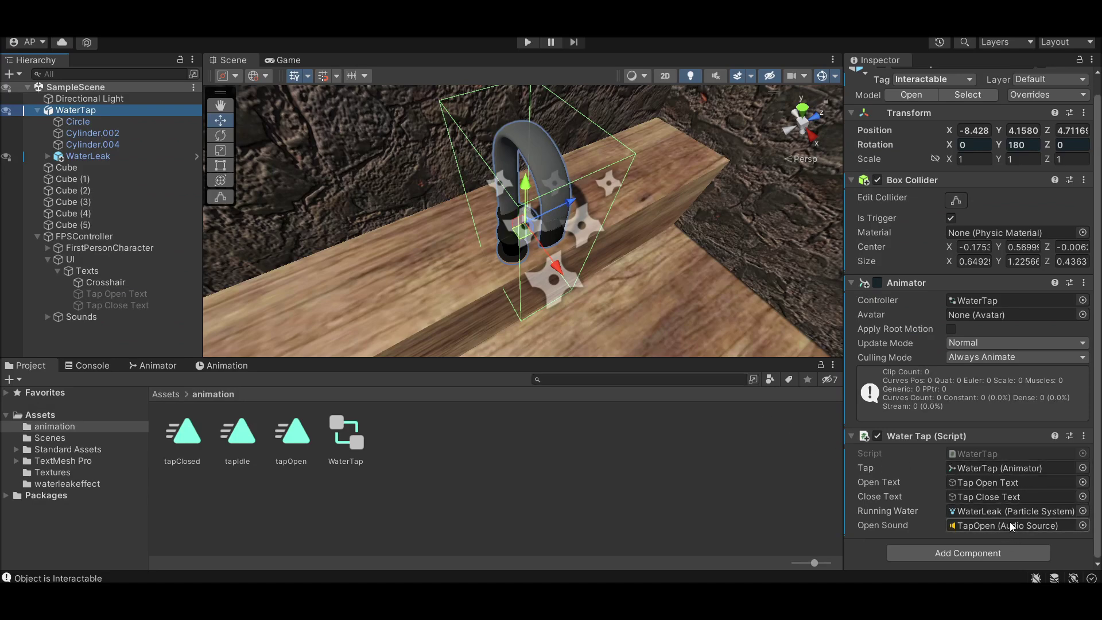
# Step: Select WaterLeak to preview its stream, scroll its particle settings, and return to the Assets folder
pyautogui.click(85, 156)
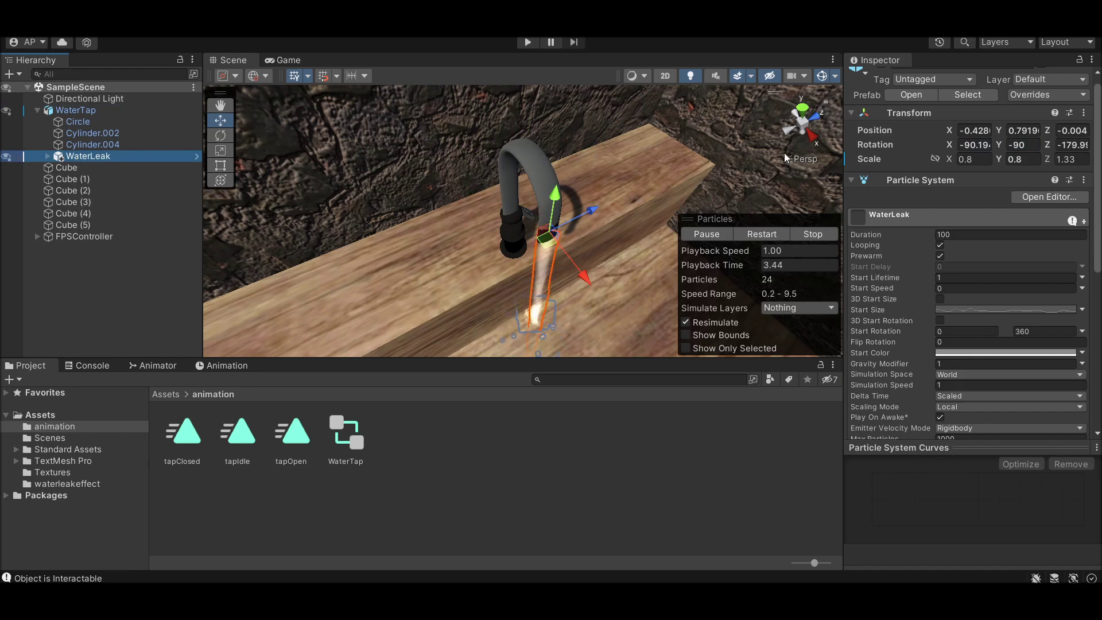
pyautogui.scroll(-5, 940, 230)
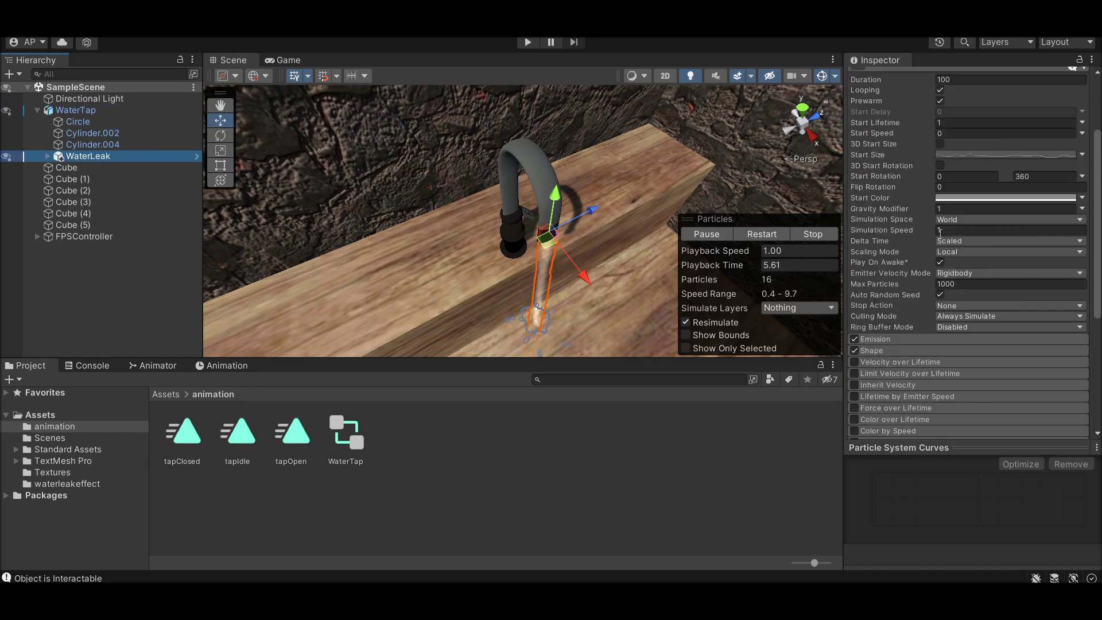
pyautogui.click(167, 401)
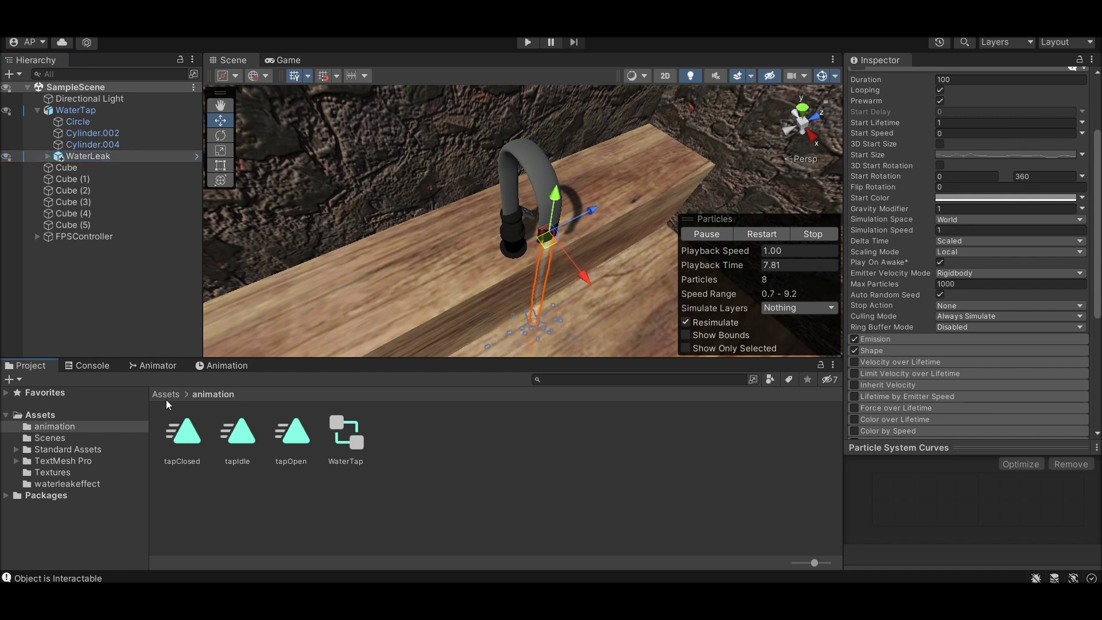
pyautogui.click(167, 398)
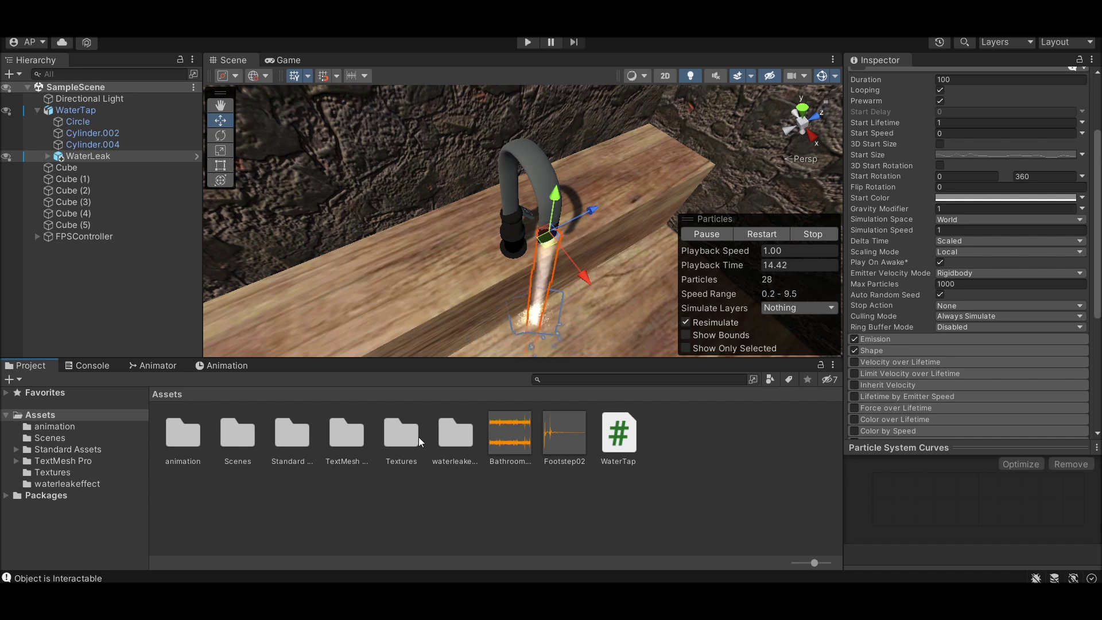
# Step: Save the leak effect into the waterleakeffect folder as a new original prefab
pyautogui.click(449, 433)
pyautogui.doubleClick(457, 435)
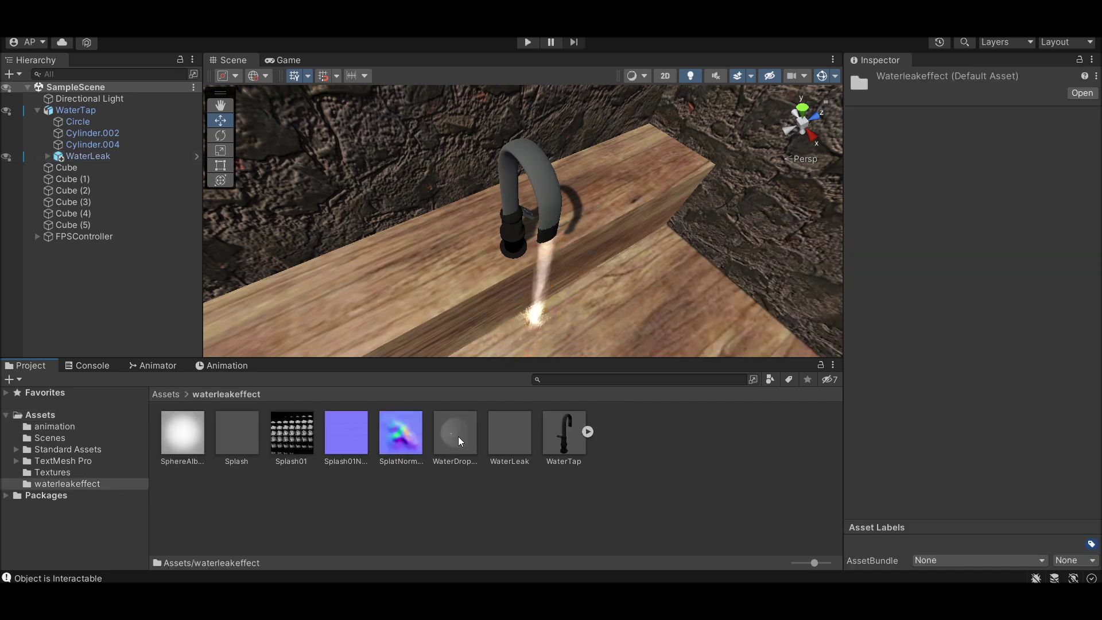
pyautogui.moveTo(458, 439); pyautogui.dragTo(463, 504)
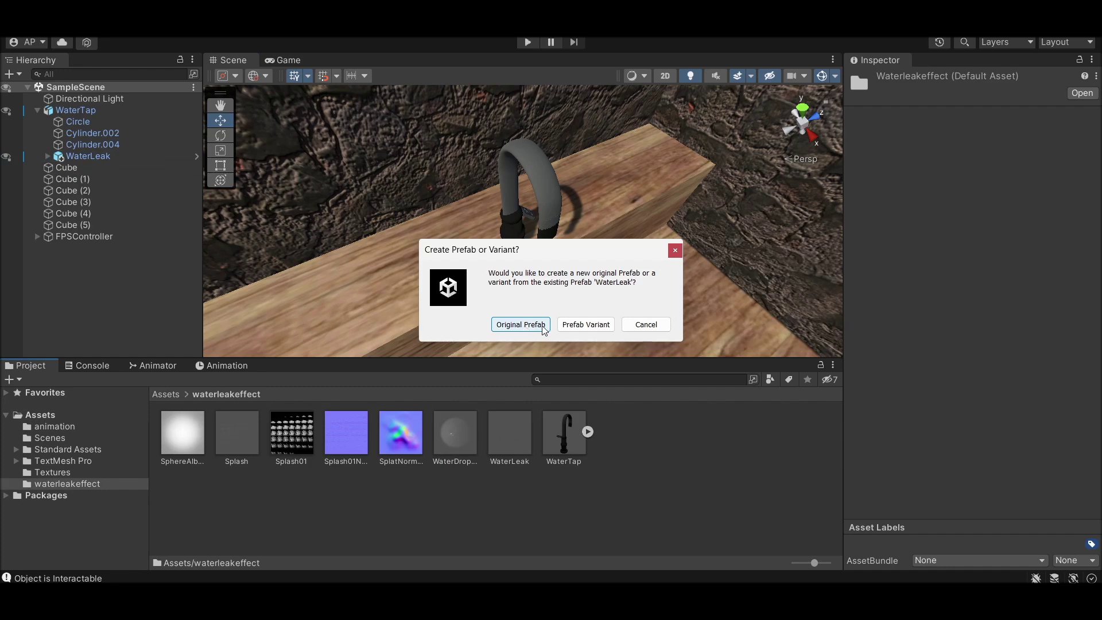
pyautogui.click(520, 325)
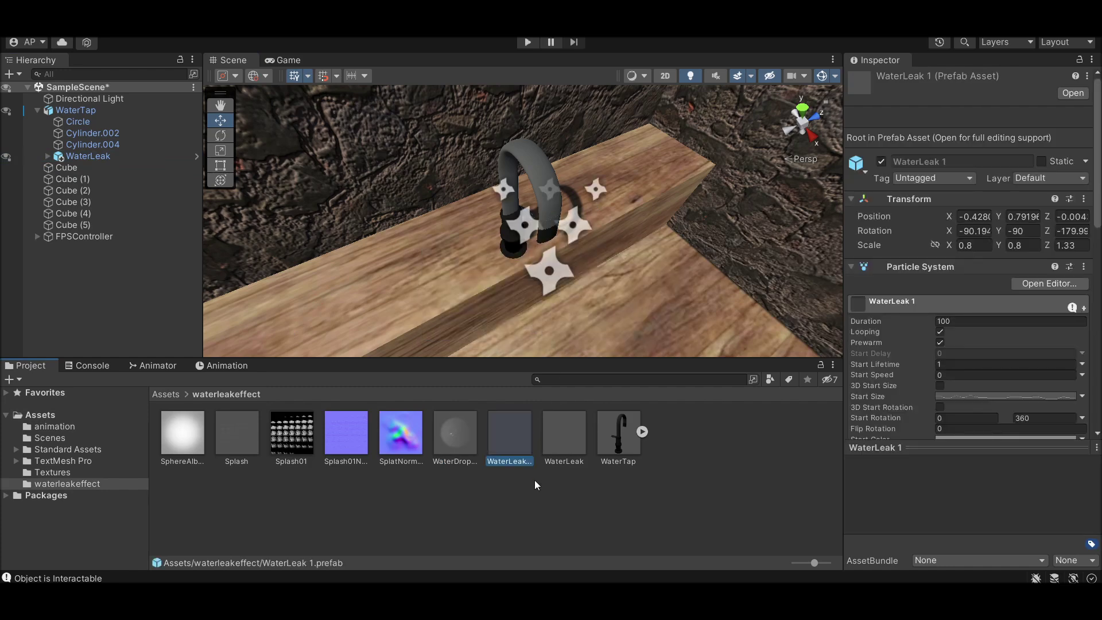
pyautogui.scroll(-20, 962, 295)
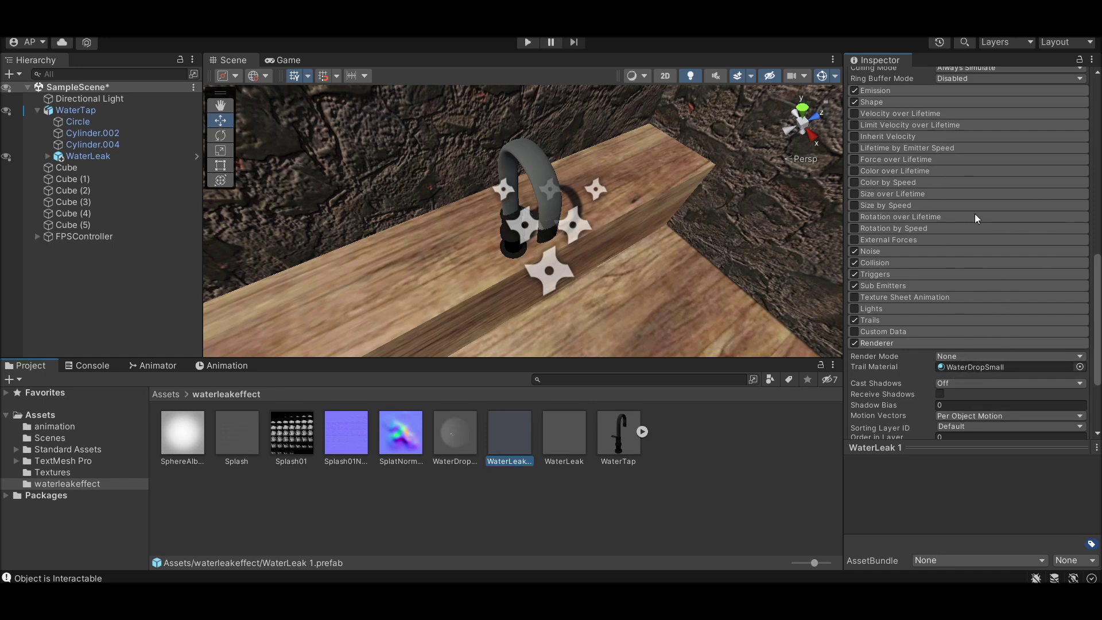
# Step: Compare WaterLeak 1's trail material against the original WaterLeak prefab
pyautogui.click(1011, 367)
pyautogui.click(560, 441)
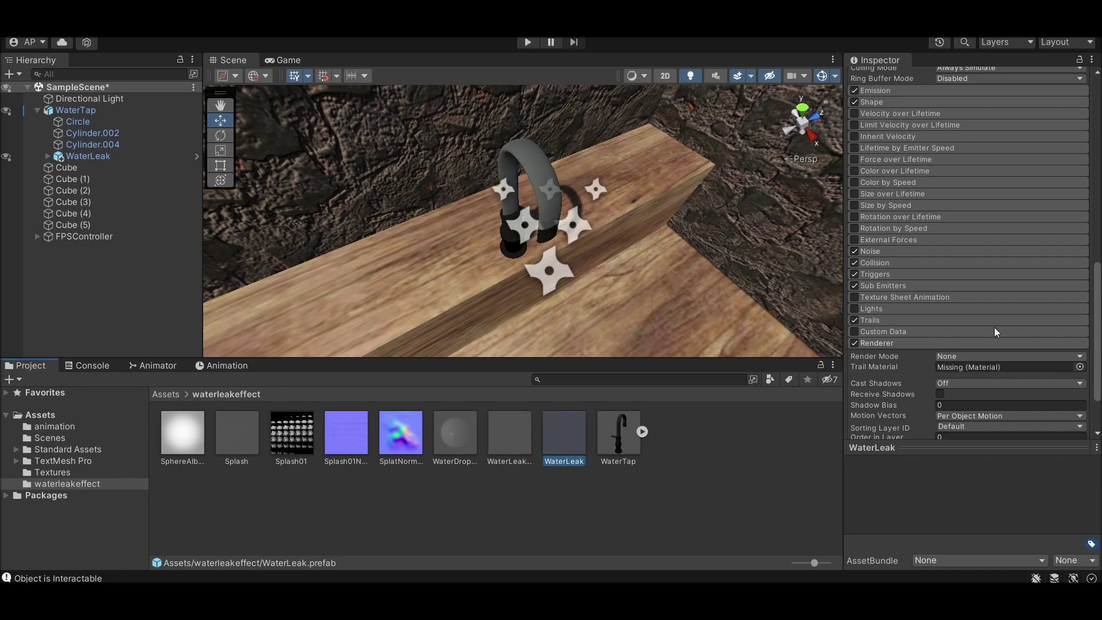
pyautogui.scroll(5, 941, 241)
pyautogui.scroll(-8, 931, 190)
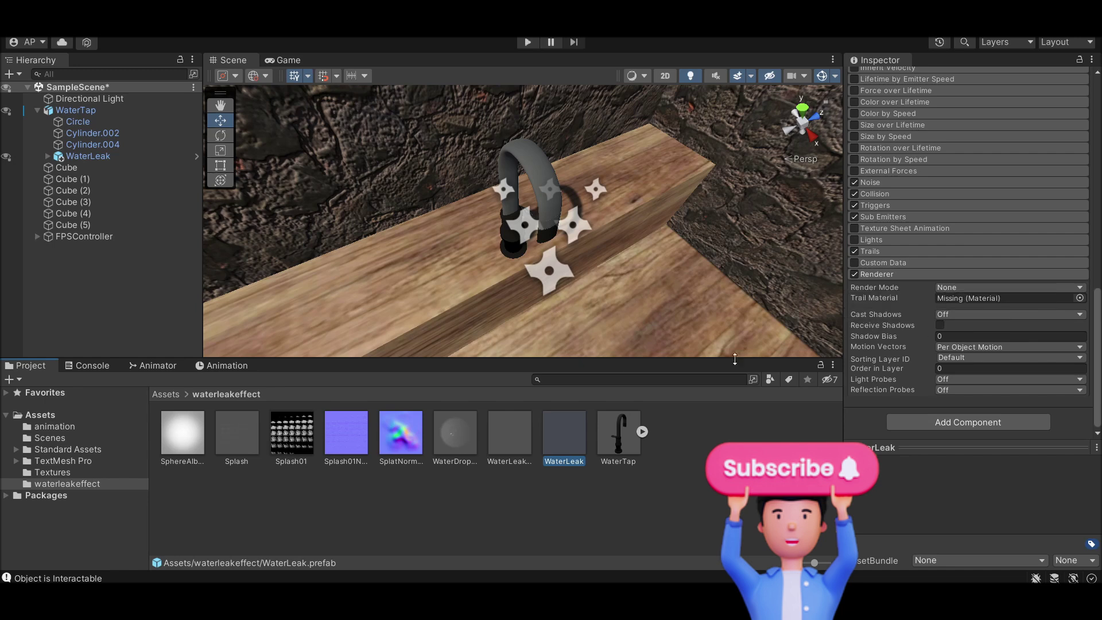
pyautogui.click(519, 449)
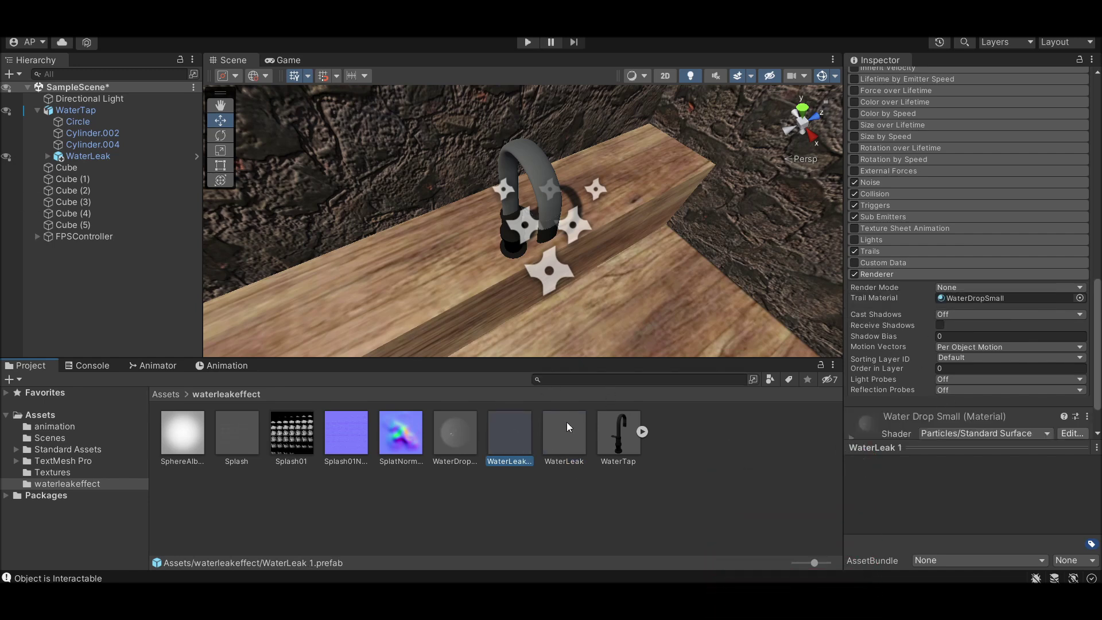
# Step: Delete the WaterLeak 1 prefab from waterleakeffect, choosing Delete only
pyautogui.press('Right')
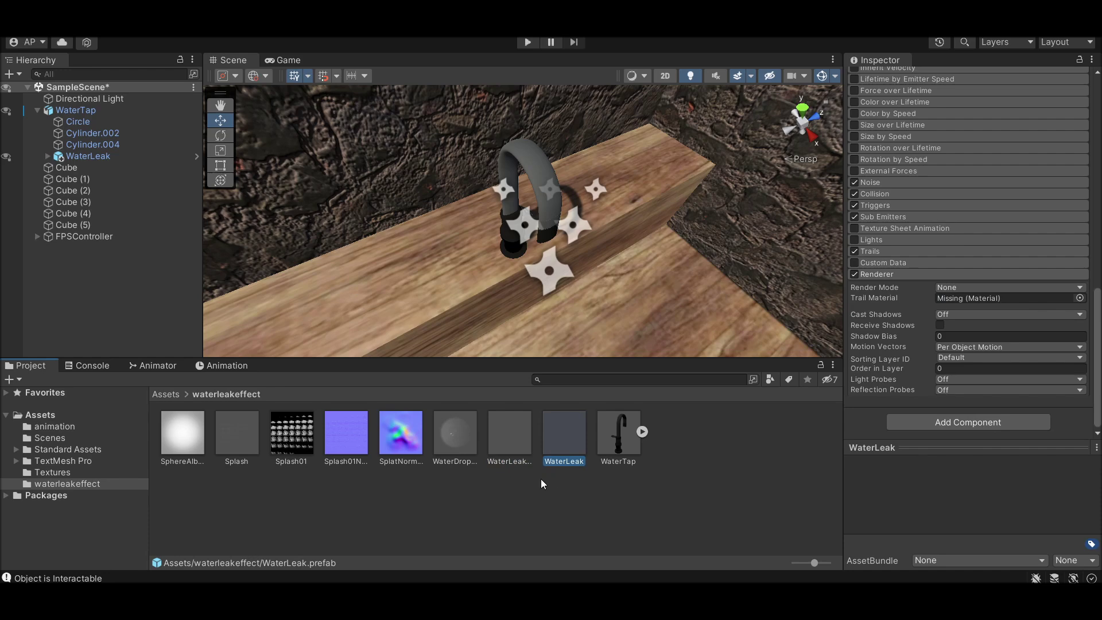
pyautogui.press('BackSpace')
pyautogui.doubleClick(444, 438)
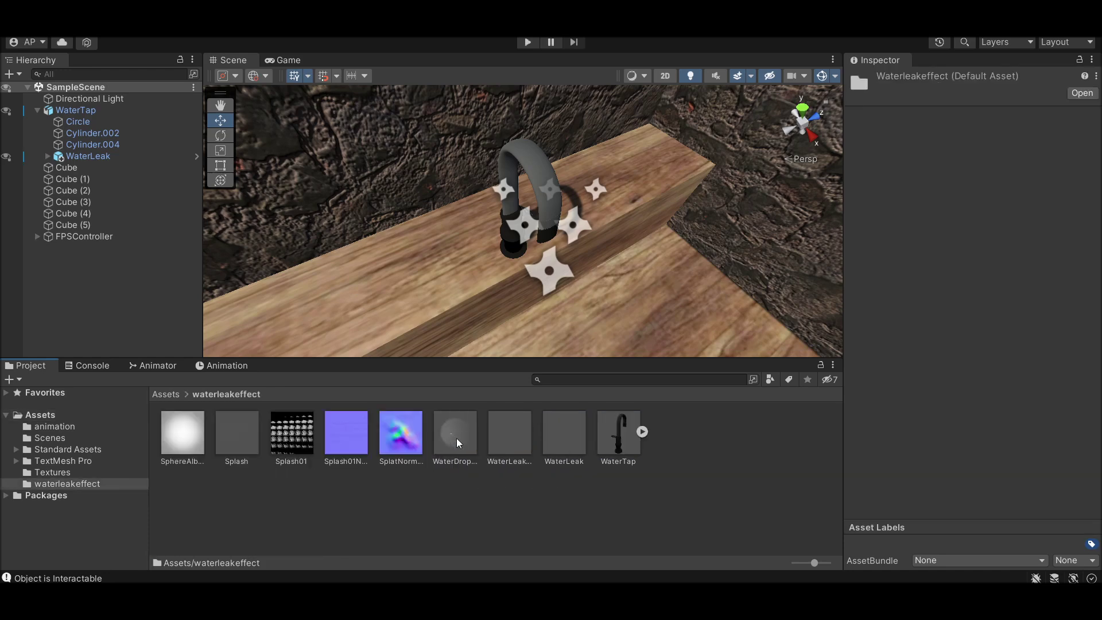
pyautogui.click(519, 439)
pyautogui.scroll(-15, 987, 296)
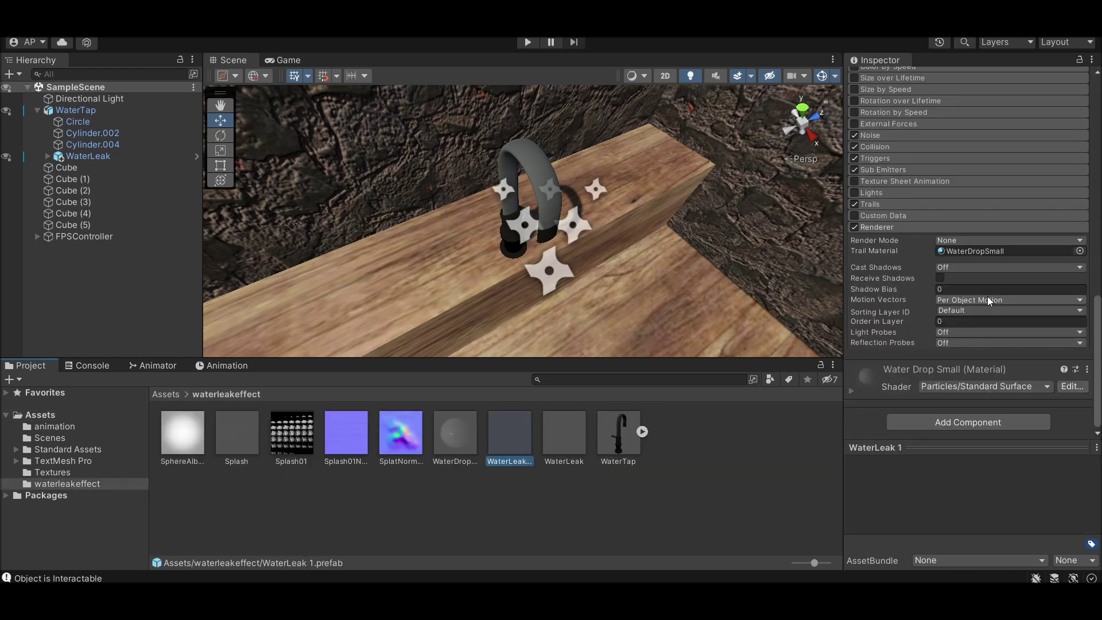
pyautogui.press('Delete')
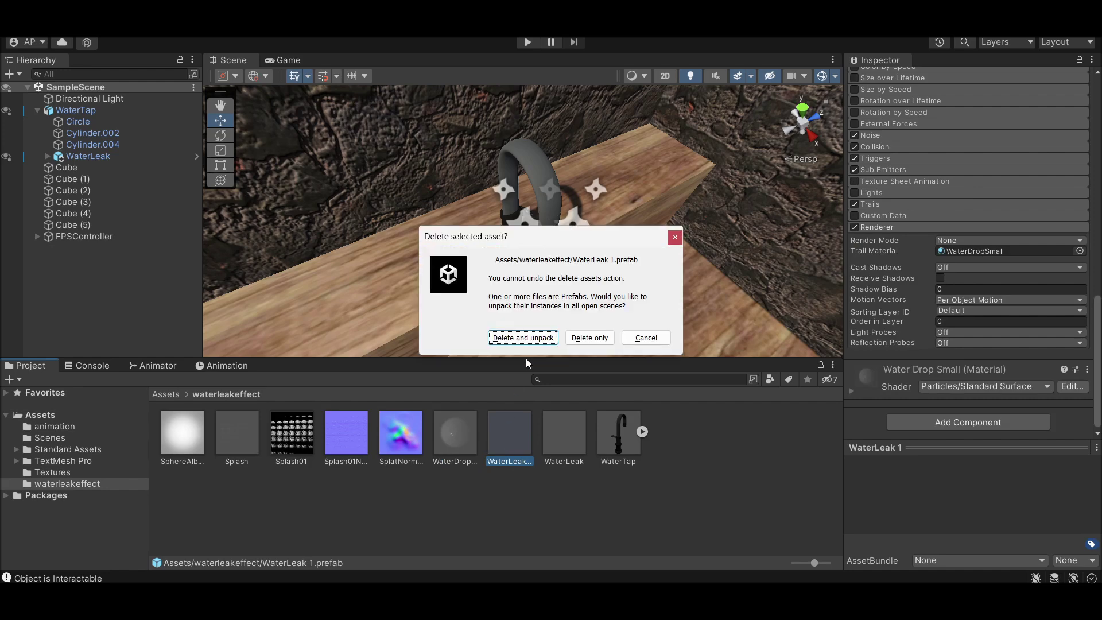
pyautogui.click(544, 341)
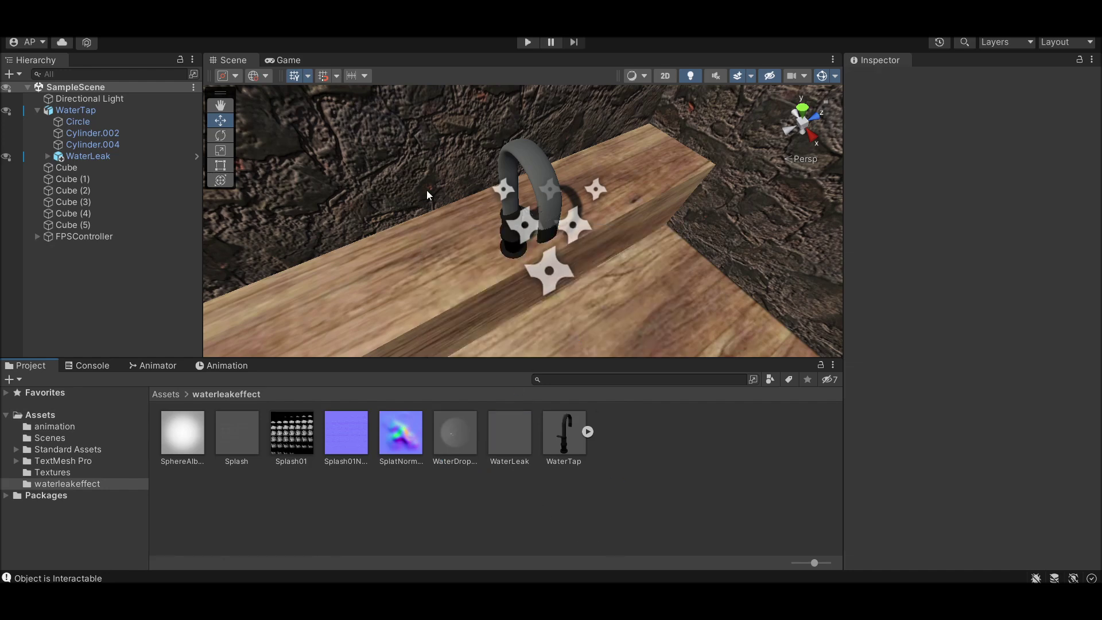
pyautogui.scroll(-5, 584, 200)
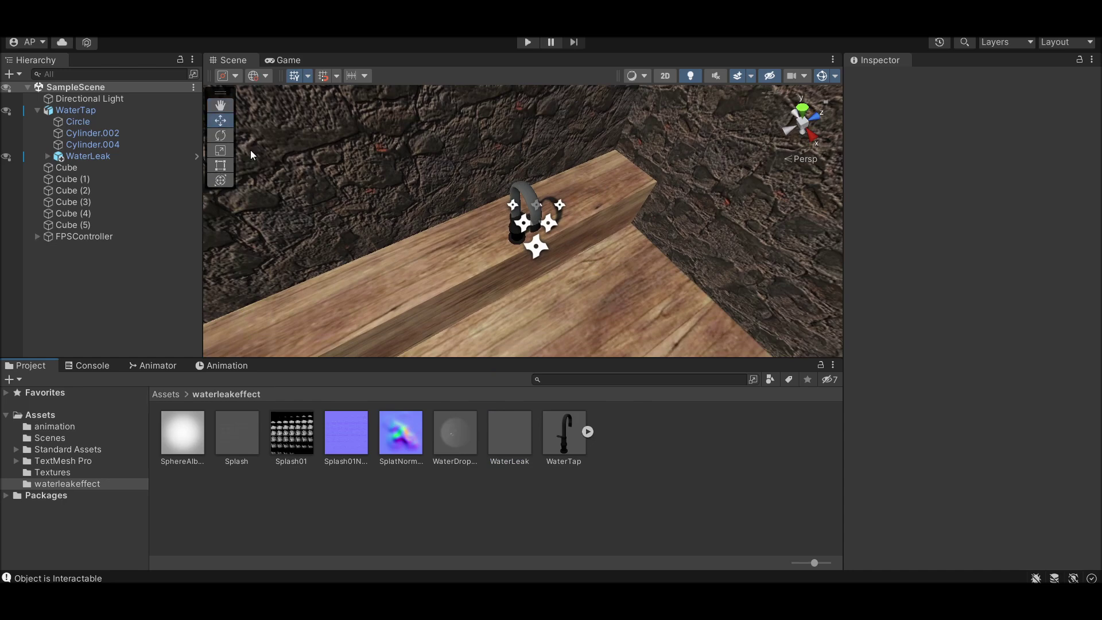
# Step: Drag WaterLeak's SmallSplash child down to about Position Z -1.516 at the countertop
pyautogui.click(92, 156)
pyautogui.scroll(3, 627, 295)
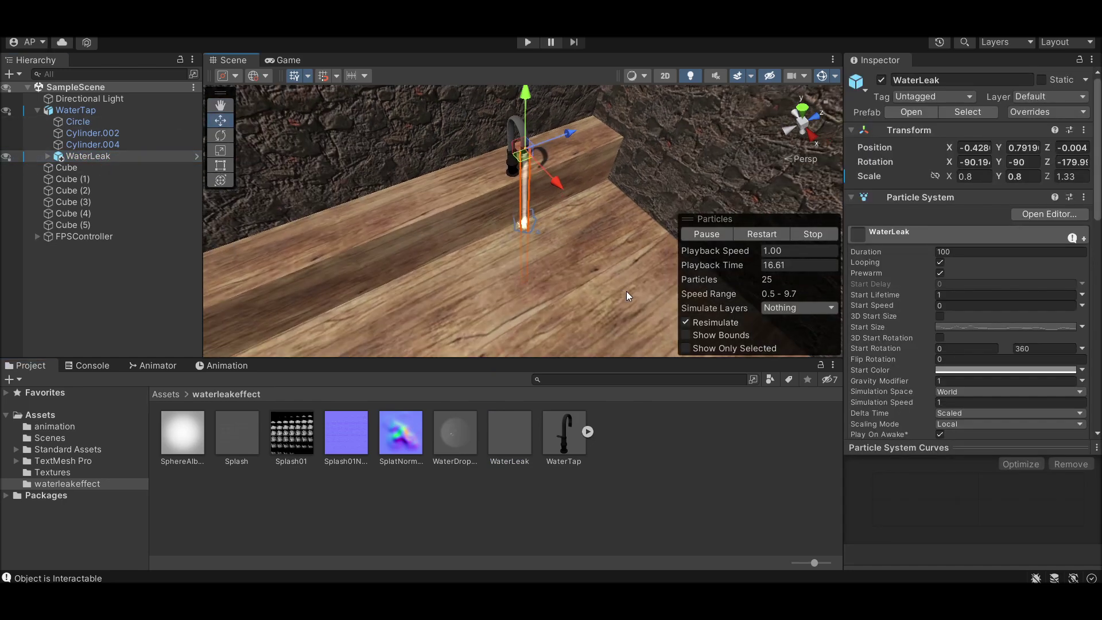
pyautogui.keyDown('alt'); pyautogui.moveTo(571, 253); pyautogui.dragTo(516, 190); pyautogui.keyUp('alt')
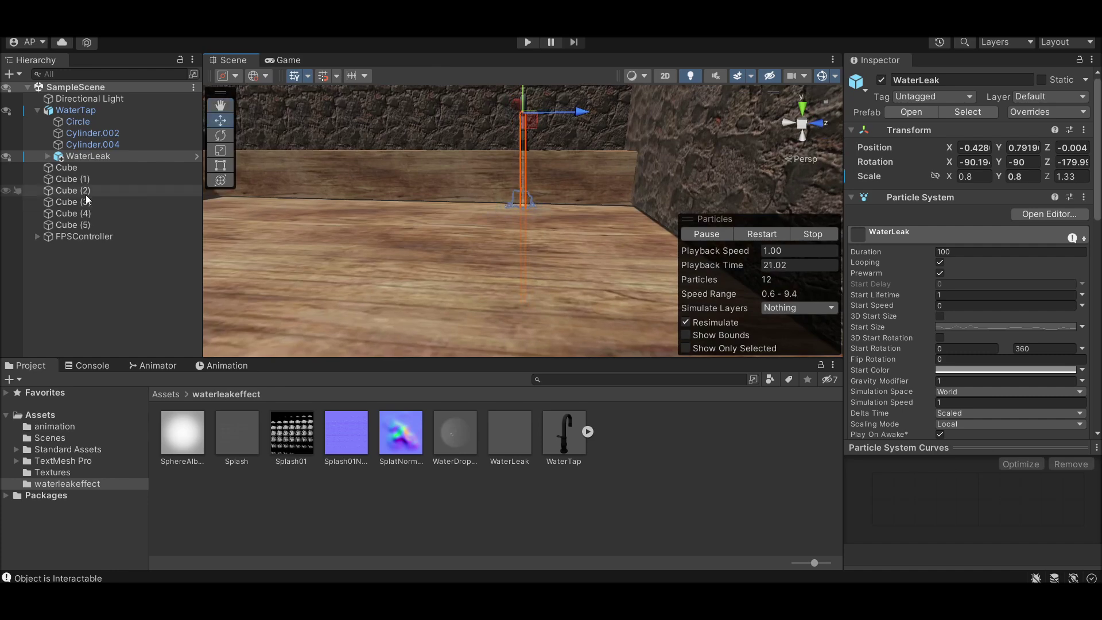
pyautogui.click(48, 157)
pyautogui.click(61, 167)
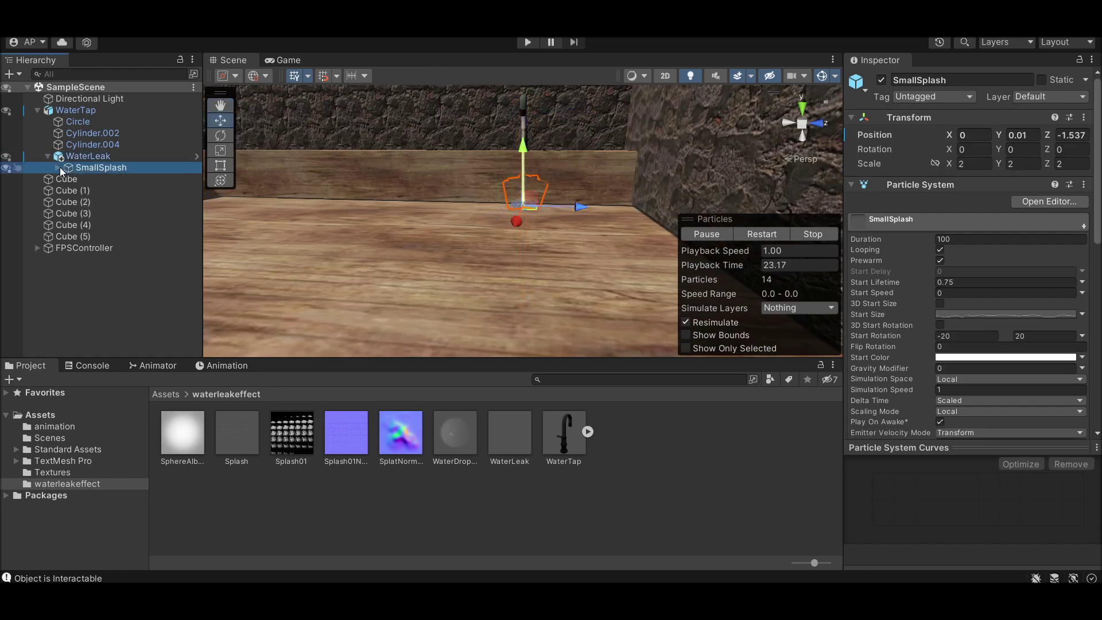
pyautogui.keyDown('alt'); pyautogui.moveTo(530, 270); pyautogui.dragTo(528, 166); pyautogui.keyUp('alt')
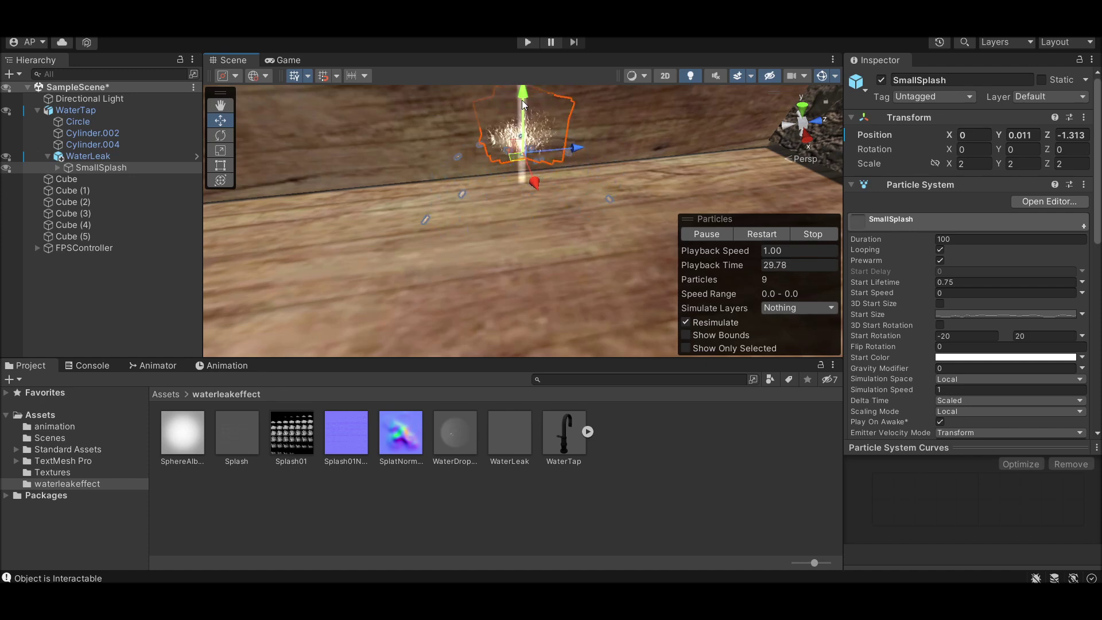
pyautogui.moveTo(523, 103); pyautogui.dragTo(536, 161)
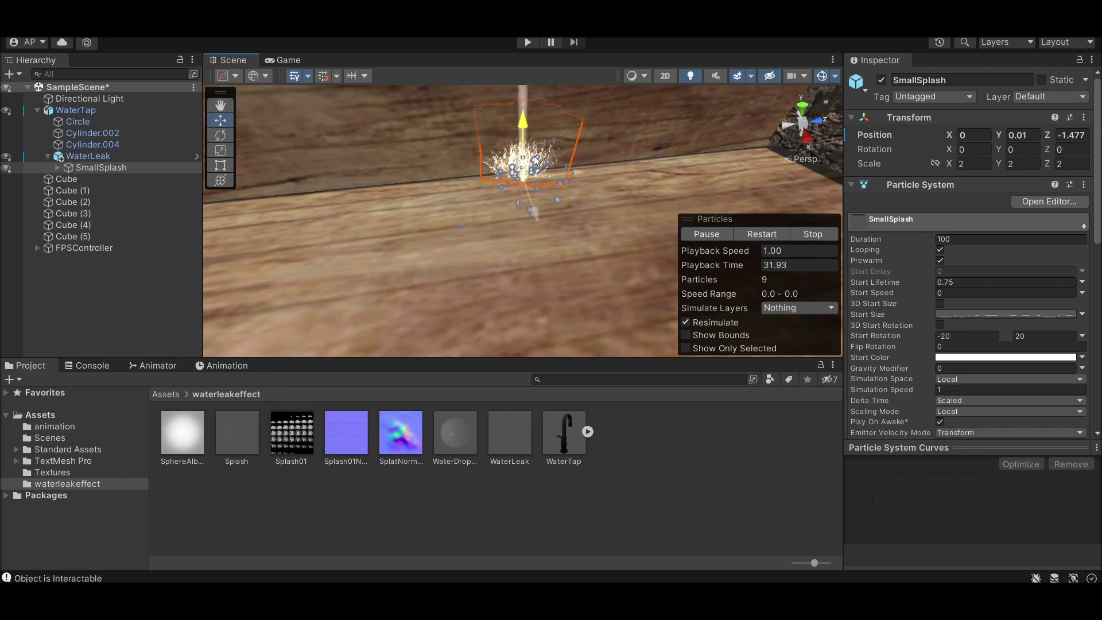
pyautogui.moveTo(537, 122); pyautogui.dragTo(549, 130)
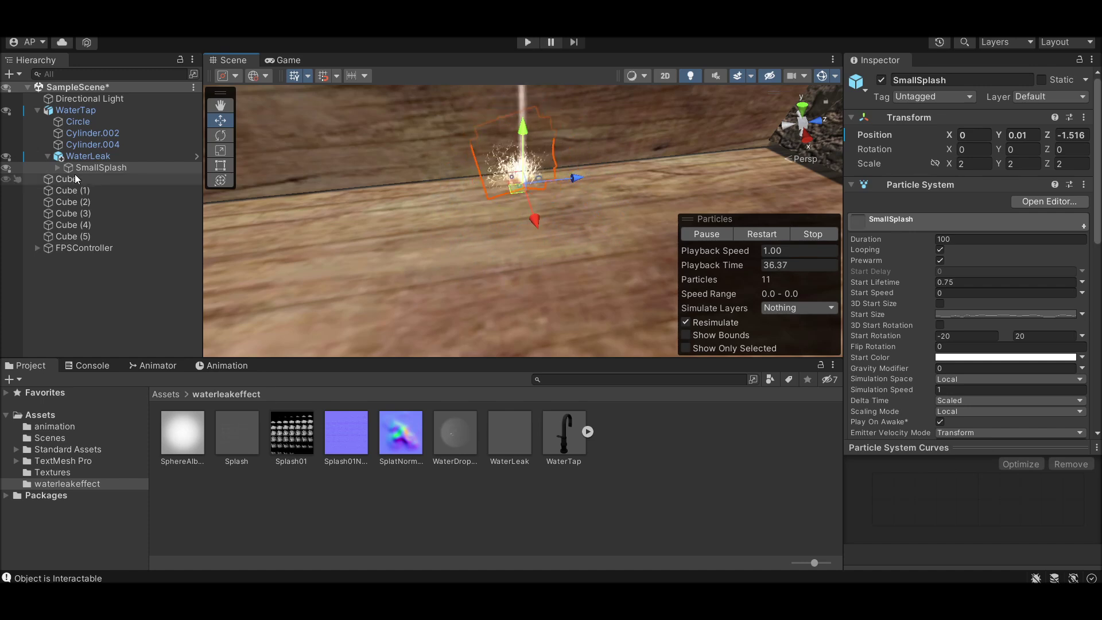
# Step: Check SmallSplash's child effects, SmallDrops and Ripple, from a few view angles
pyautogui.click(57, 167)
pyautogui.click(102, 179)
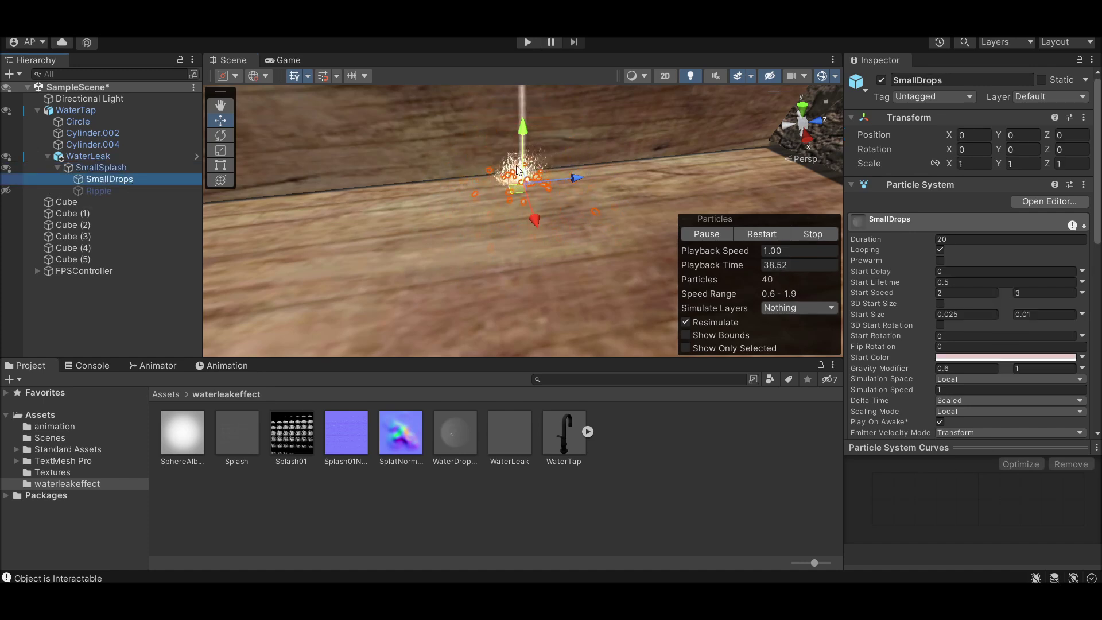
pyautogui.moveTo(519, 170); pyautogui.dragTo(504, 97, button='right')
pyautogui.click(504, 94)
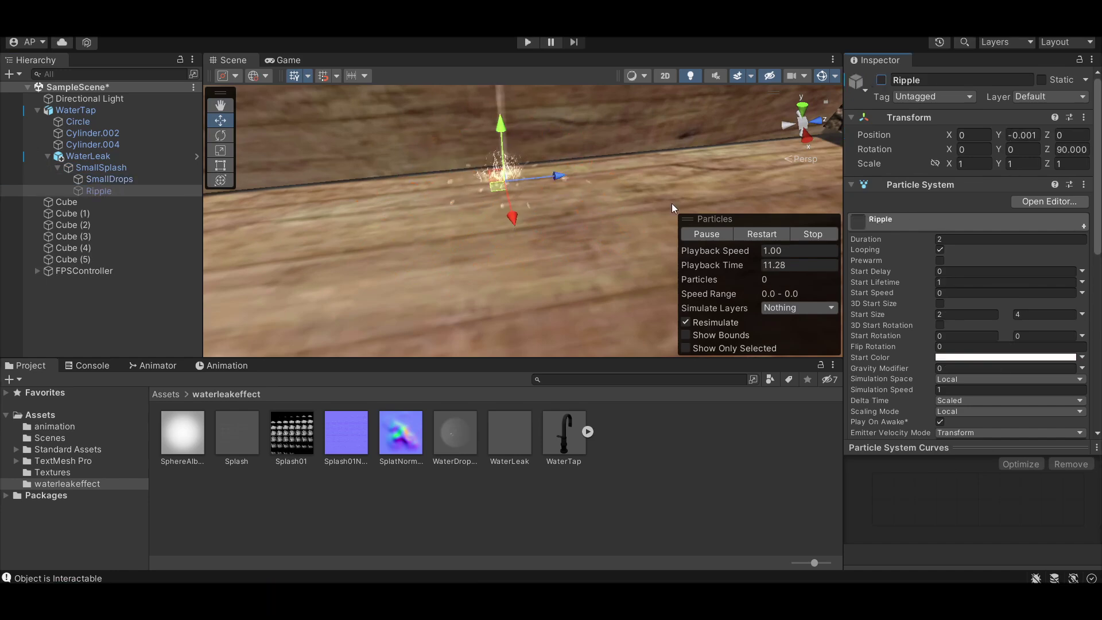
pyautogui.scroll(-5, 499, 206)
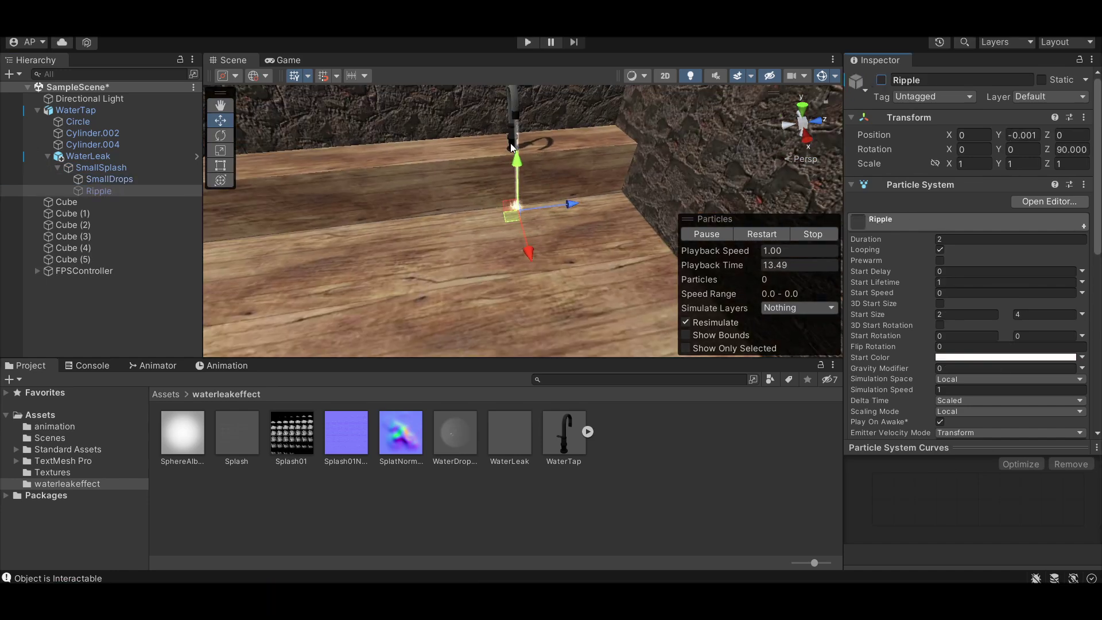
pyautogui.click(510, 198)
pyautogui.moveTo(510, 197); pyautogui.dragTo(510, 117, button='right')
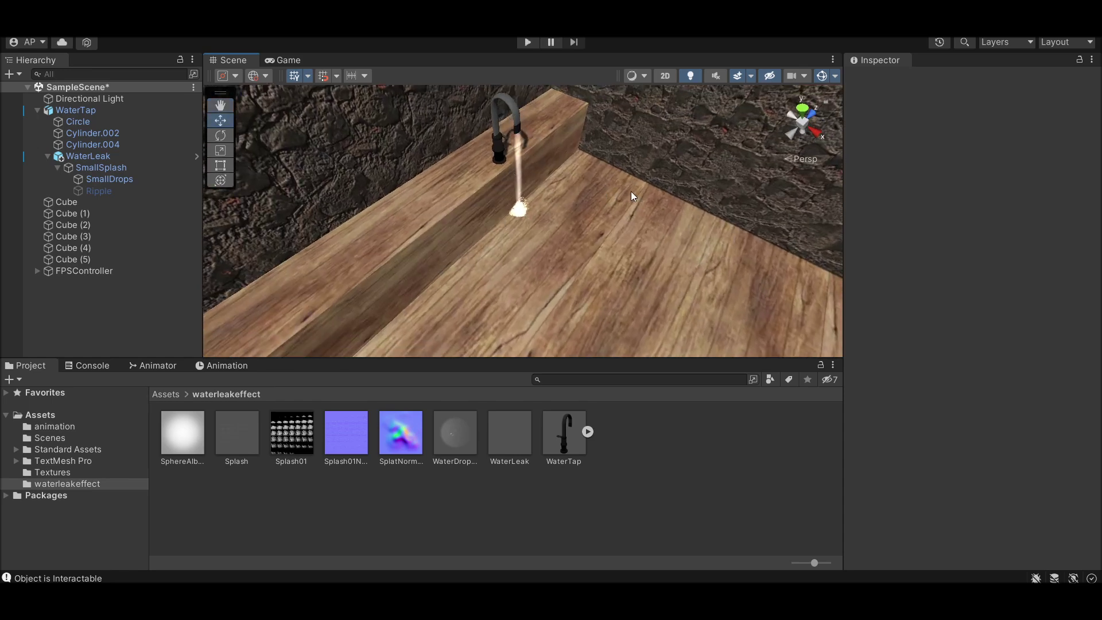
# Step: Add a 3D Plane to the scene and raise it toward the countertop
pyautogui.moveTo(620, 256); pyautogui.dragTo(356, 253, button='right')
pyautogui.rightClick(121, 274)
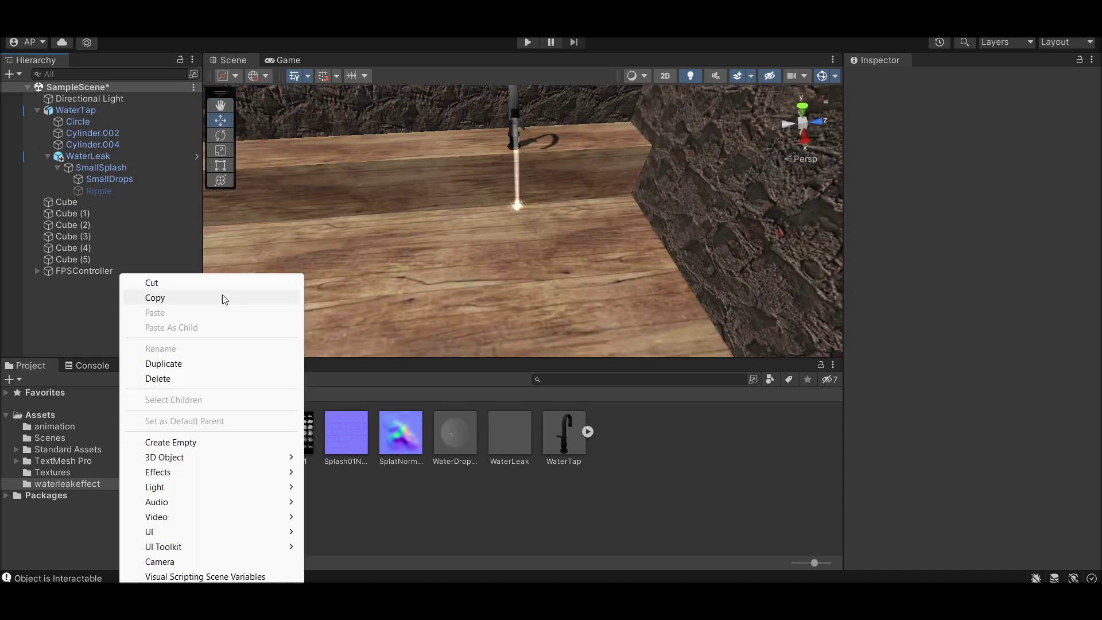
pyautogui.moveTo(244, 462)
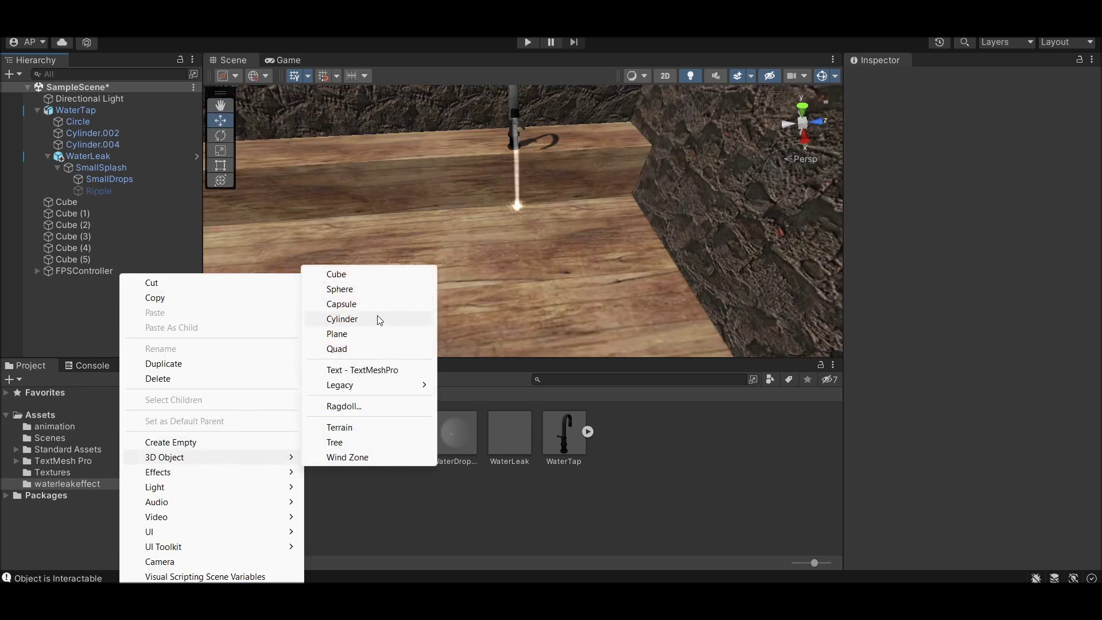
pyautogui.click(379, 334)
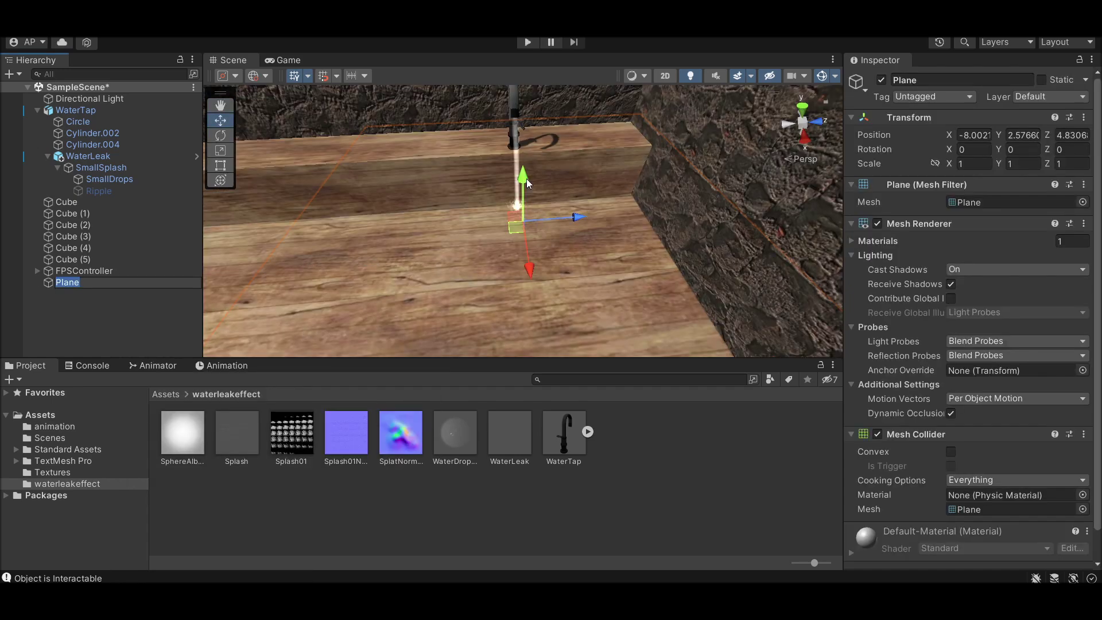
pyautogui.moveTo(526, 178); pyautogui.dragTo(546, 160)
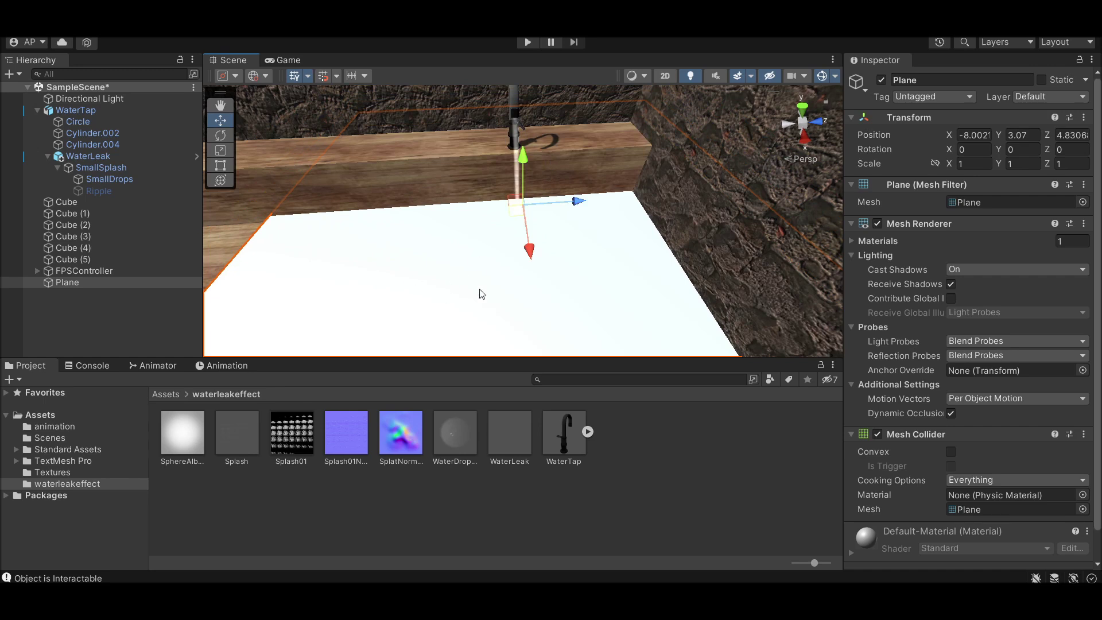
# Step: Apply the Water Drop Small material to the plane, keeping it at Y 2.57
pyautogui.moveTo(456, 442); pyautogui.dragTo(470, 311)
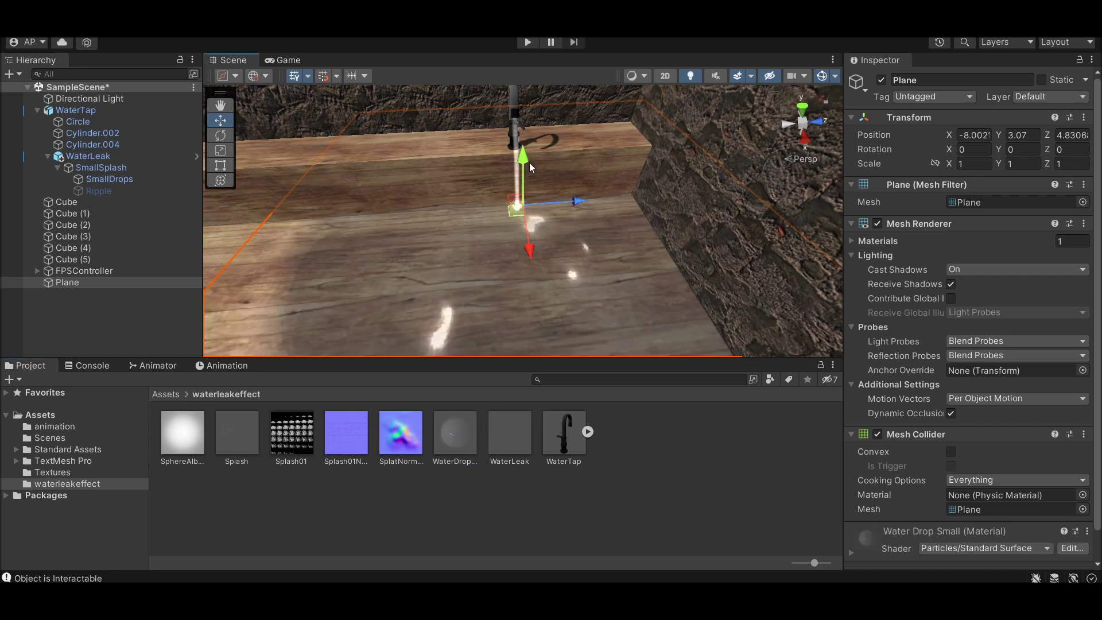
pyautogui.moveTo(530, 167); pyautogui.dragTo(524, 121)
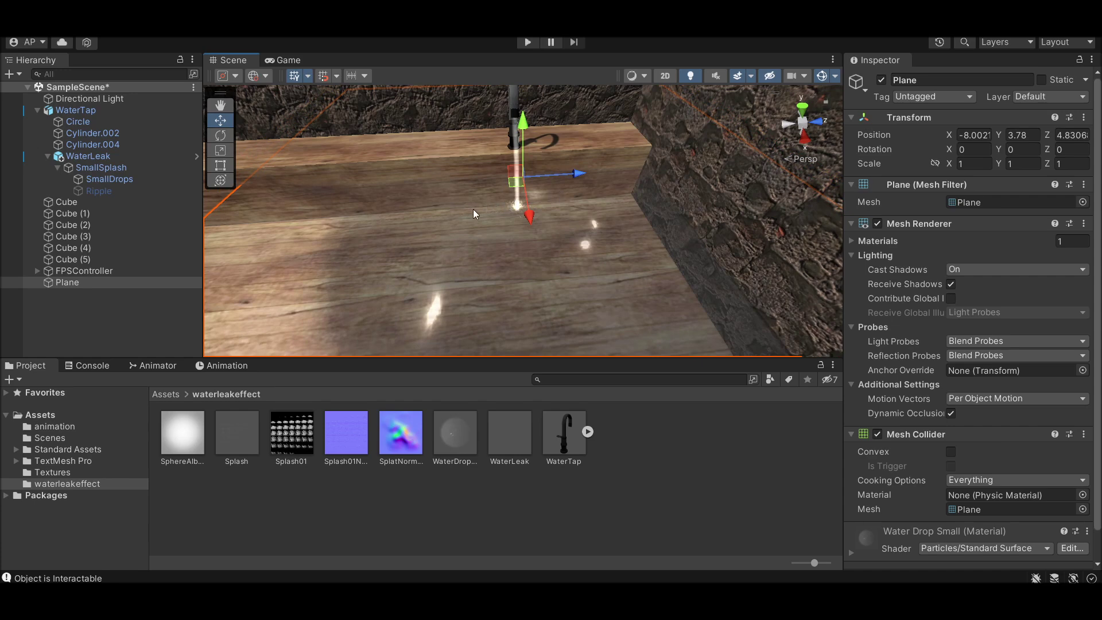
pyautogui.keyDown('alt'); pyautogui.moveTo(473, 209); pyautogui.dragTo(499, 190); pyautogui.keyUp('alt')
pyautogui.hotkey('ctrl', 'z')
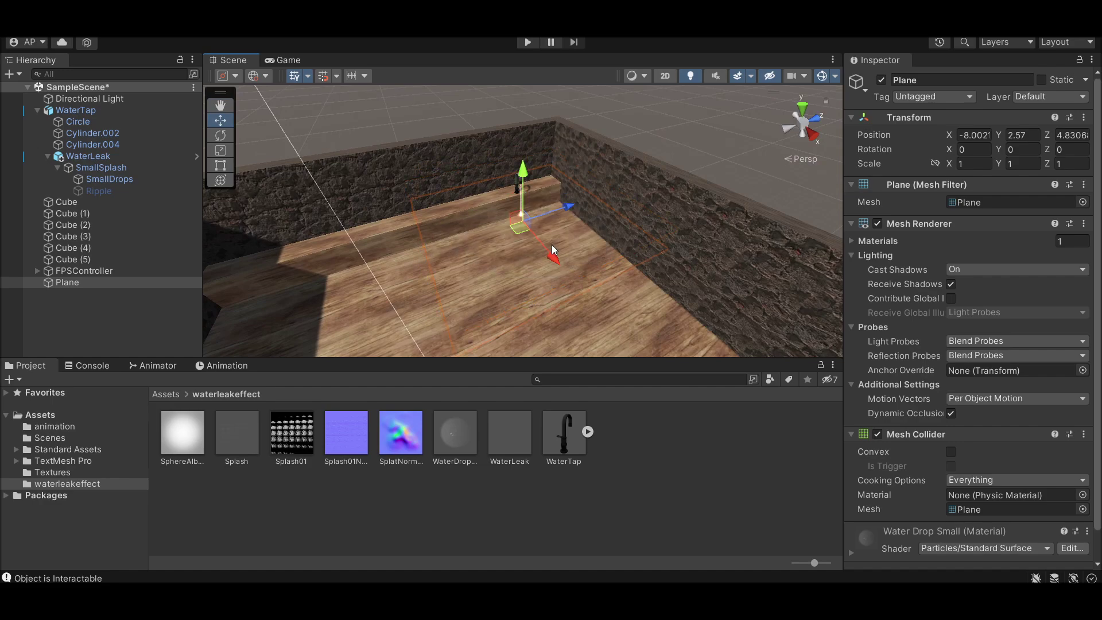